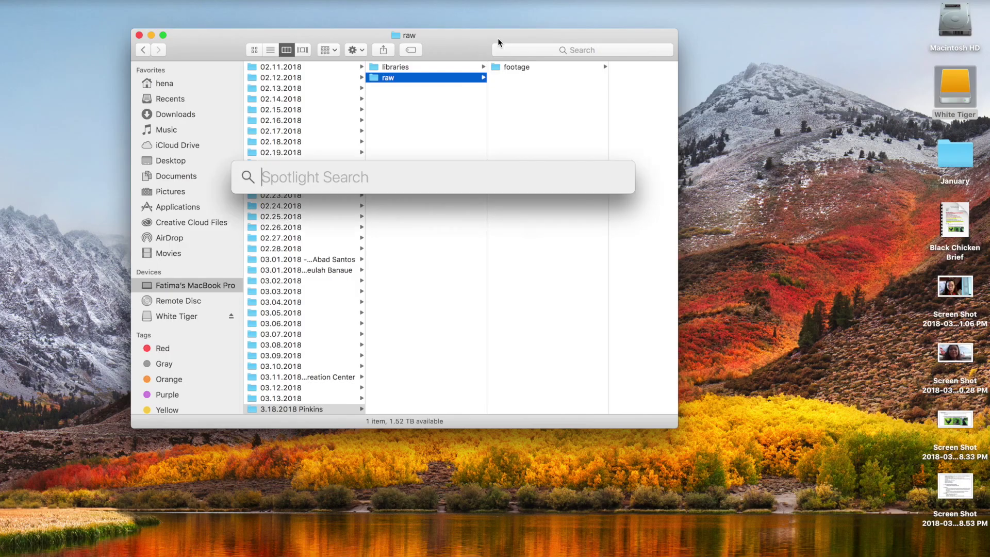
# Launch Final Cut Pro X from a Spotlight search for 'final'.
pyautogui.write('final')
pyautogui.press('Return')
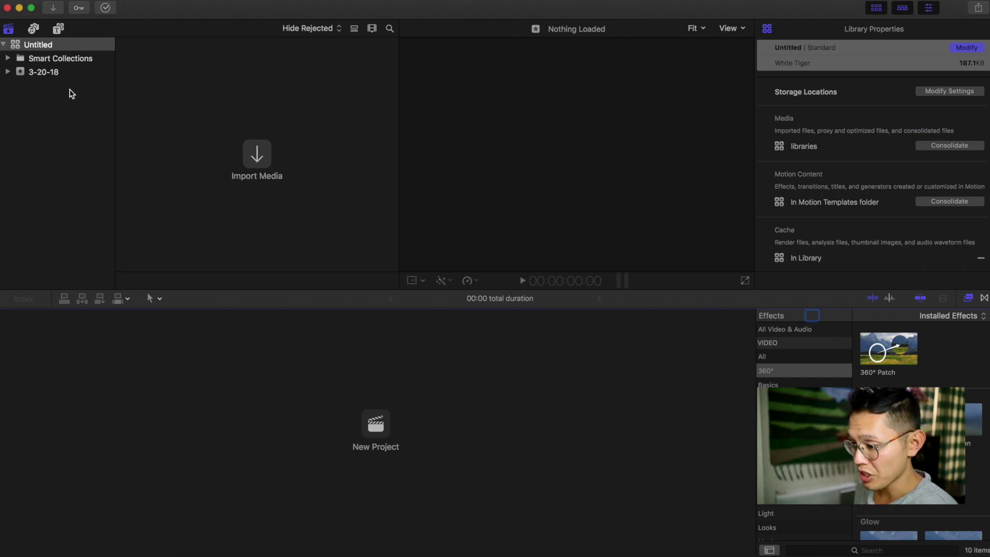
# Rename the Untitled library to FCPx Tutorial and check its file in the libraries folder.
pyautogui.click(40, 48)
pyautogui.write('F')
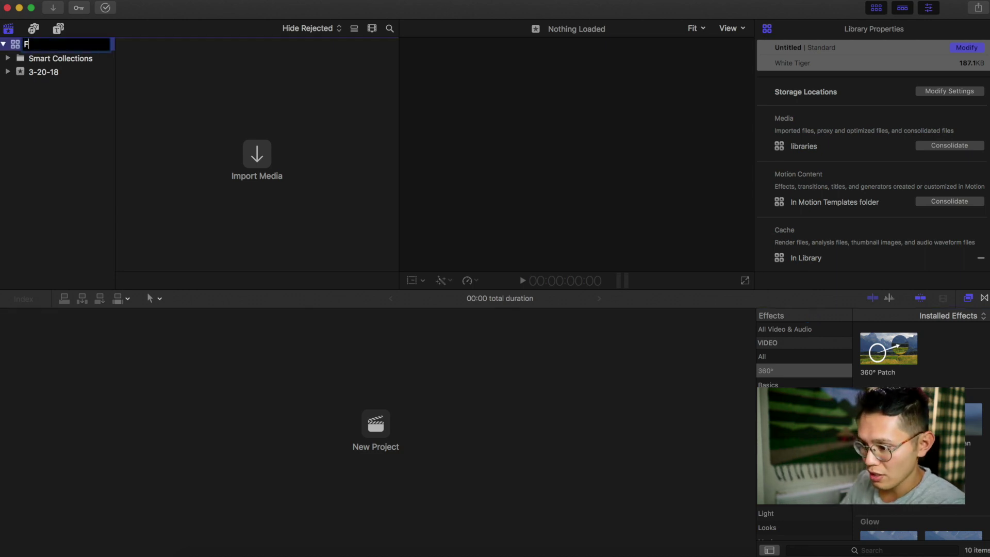
pyautogui.write('CPx Tuto')
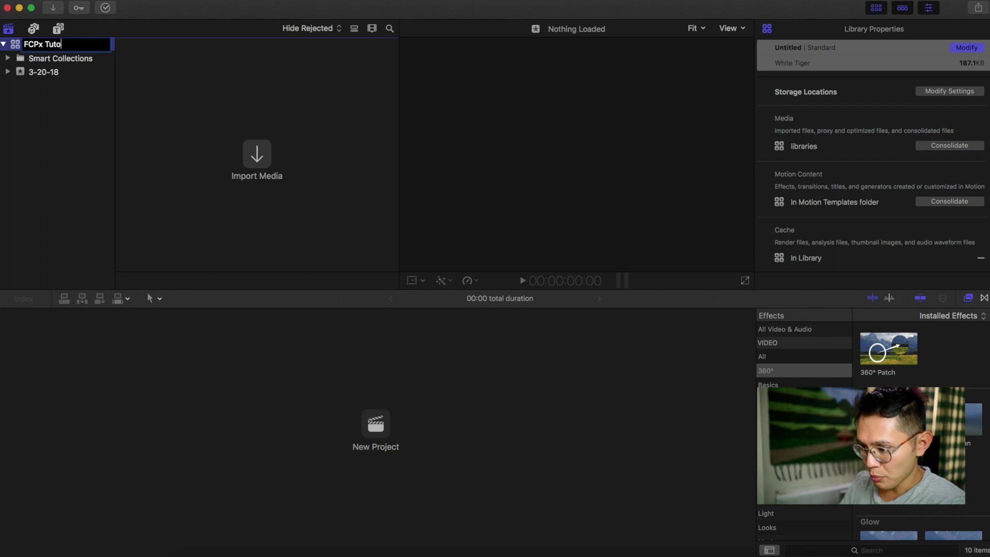
pyautogui.press('Return')
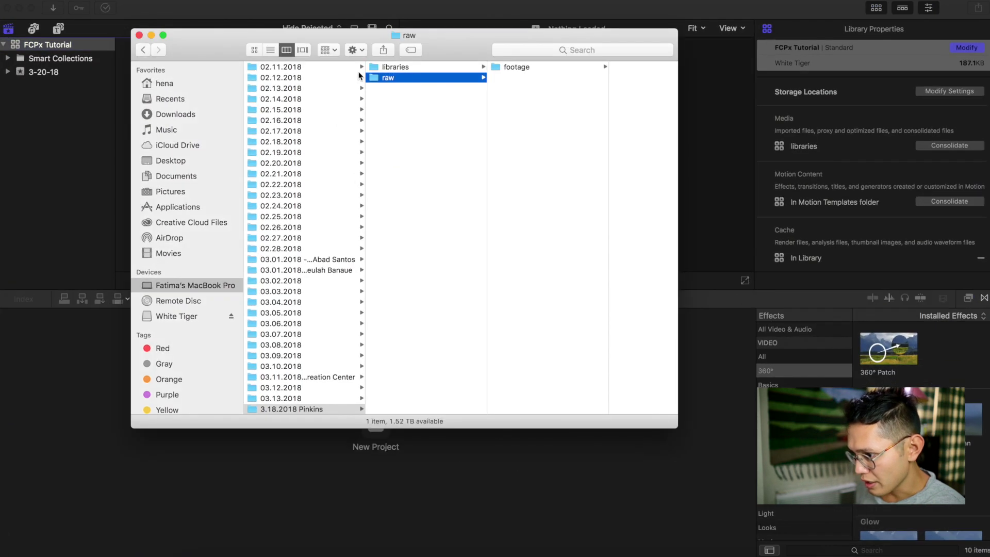
pyautogui.click(383, 66)
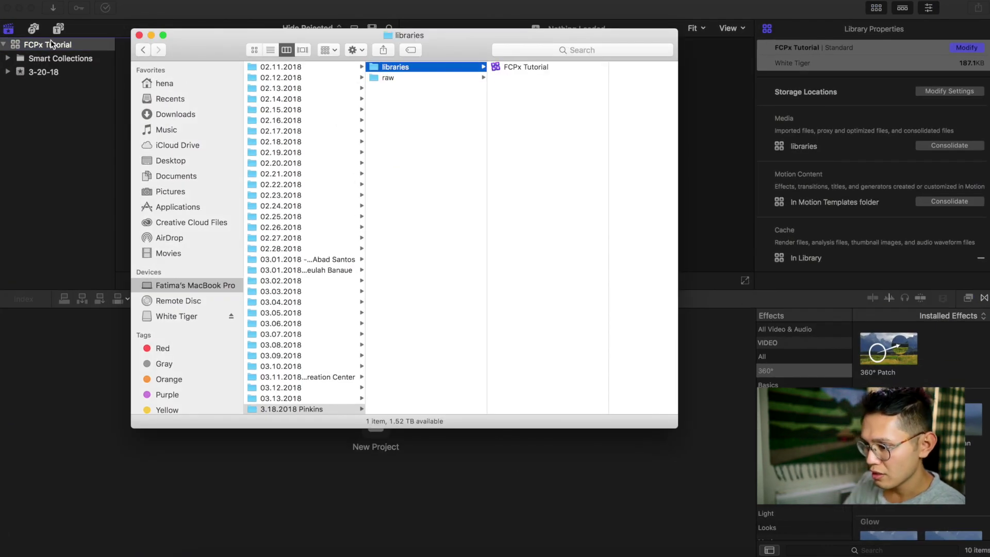
pyautogui.click(51, 42)
# Rename the library to Hello and confirm the library file follows in Finder.
pyautogui.click(51, 45)
pyautogui.write('Hell')
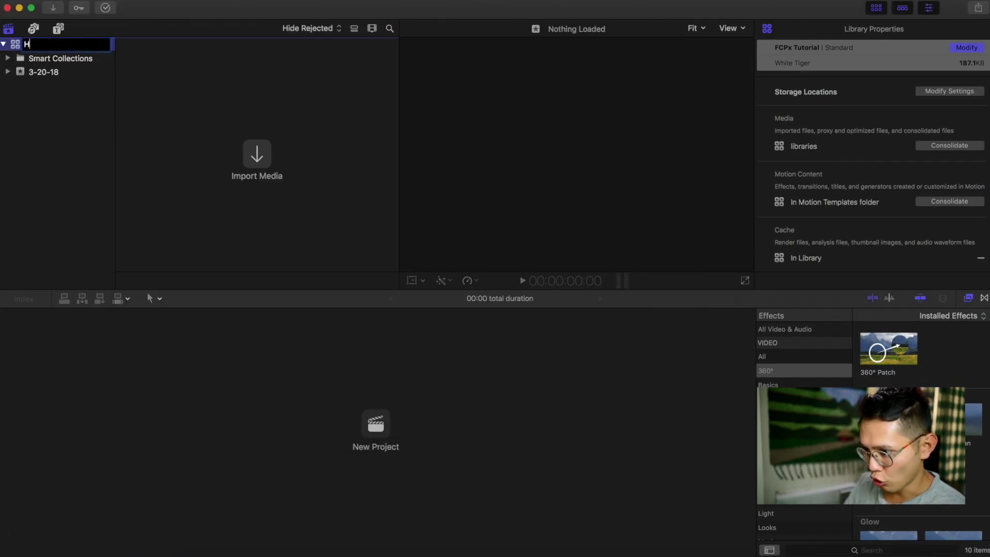
pyautogui.write('o')
pyautogui.press('Return')
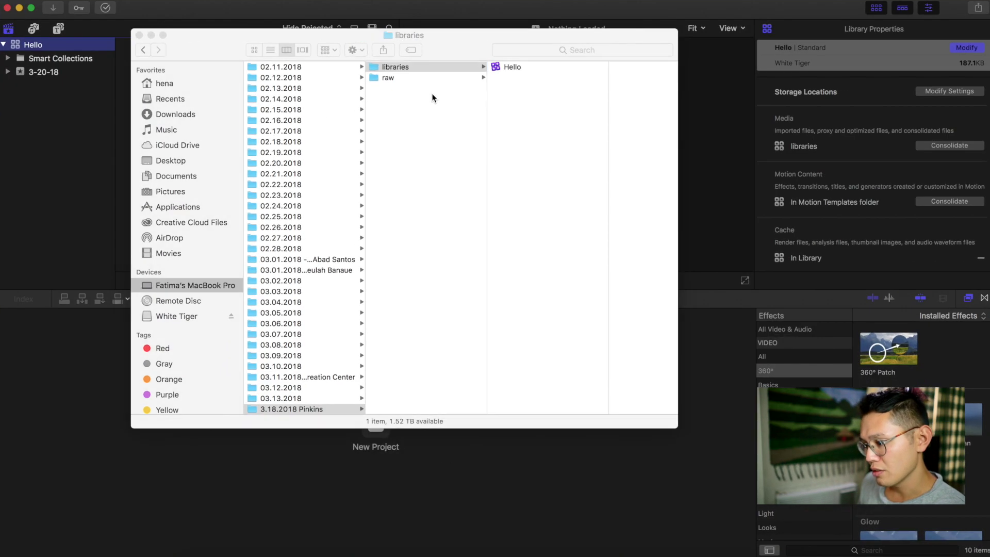
pyautogui.click(432, 98)
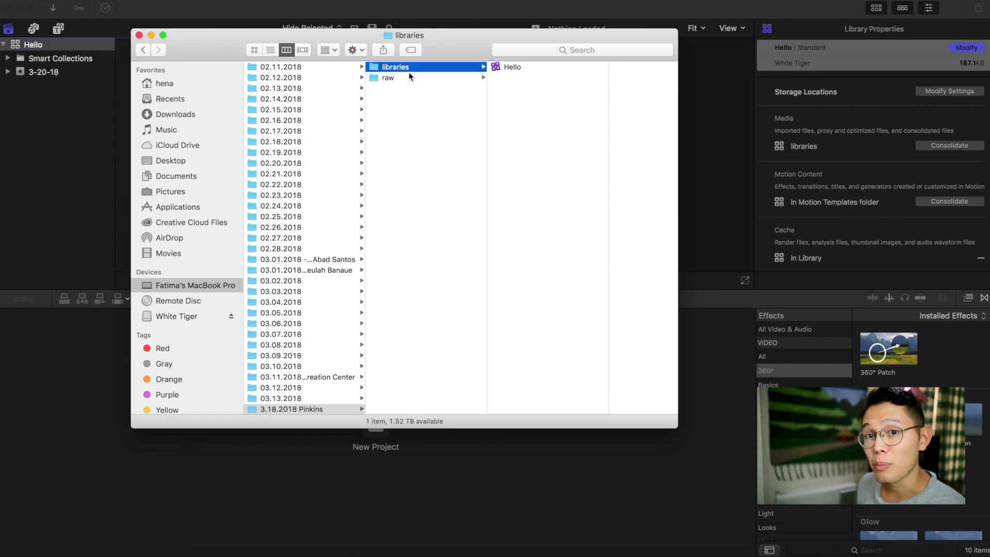
pyautogui.click(58, 45)
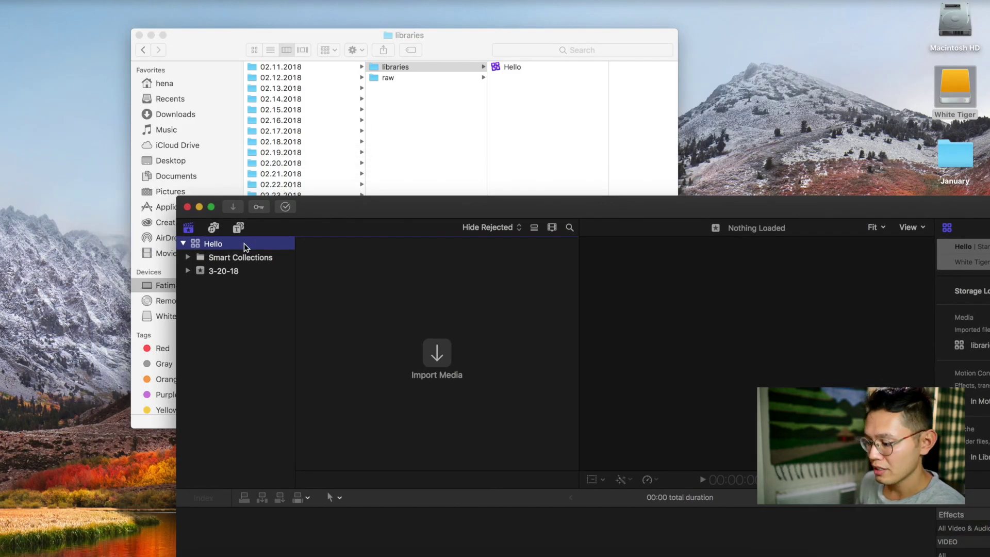
# Rename the library back to FCPx Tutorial and verify the renamed library file.
pyautogui.click(245, 247)
pyautogui.write('FC')
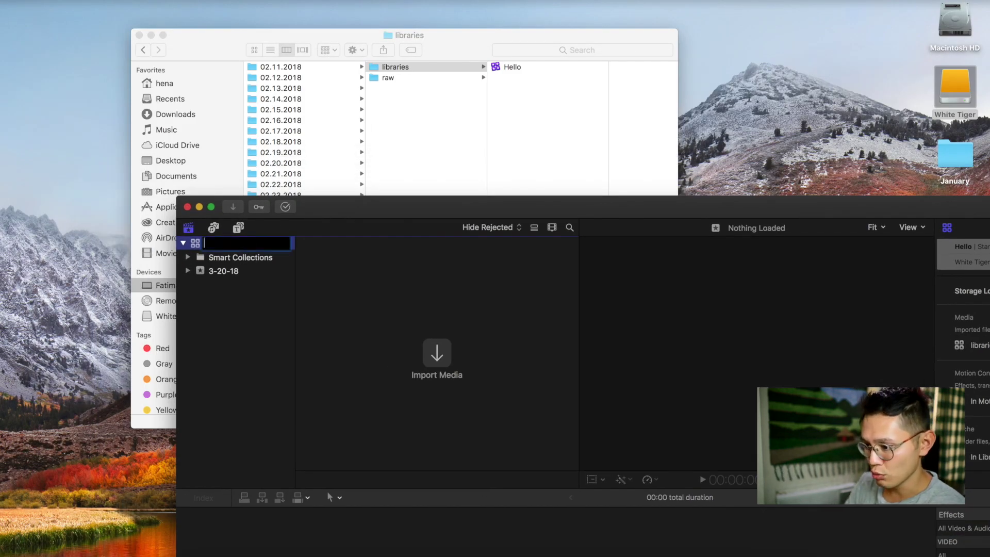
pyautogui.write('Px Tutorial')
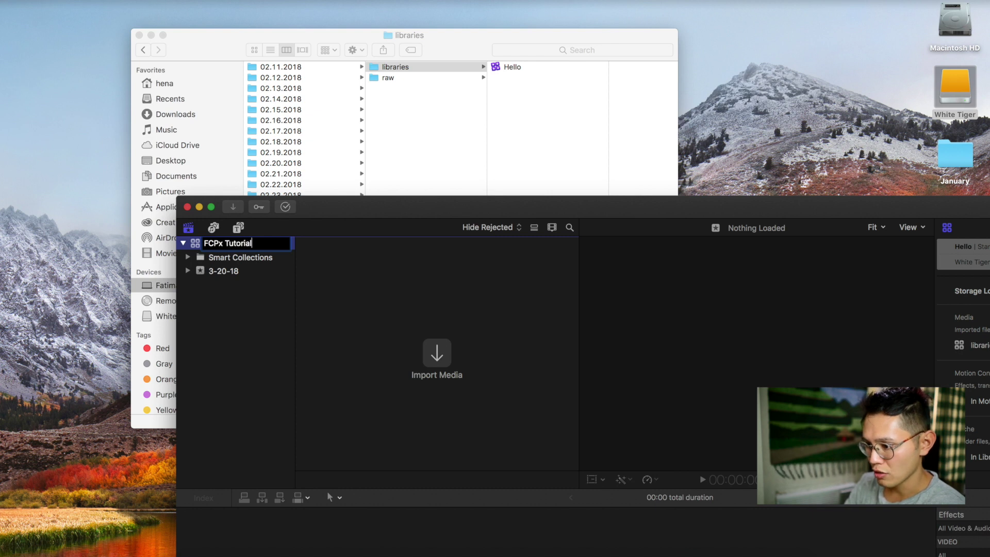
pyautogui.press('Return')
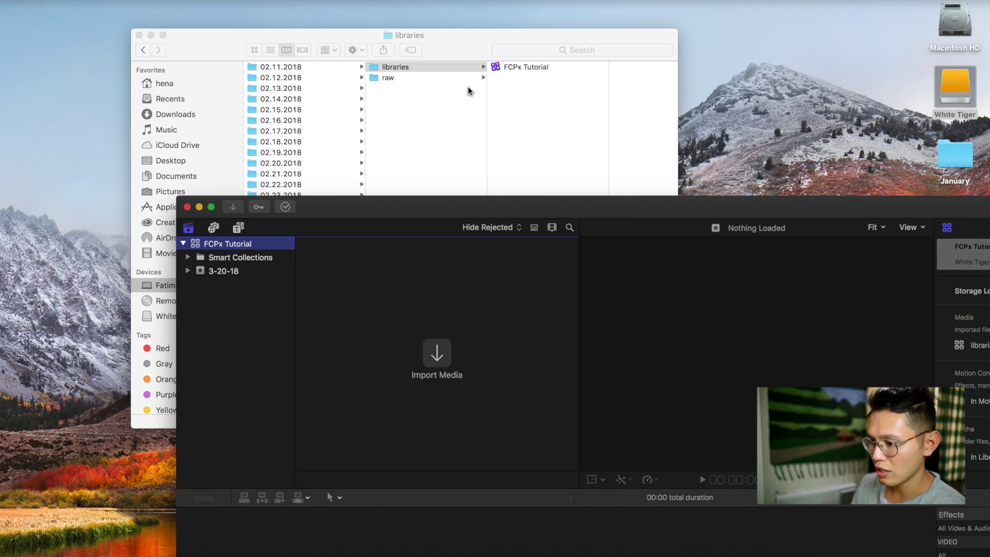
pyautogui.click(478, 107)
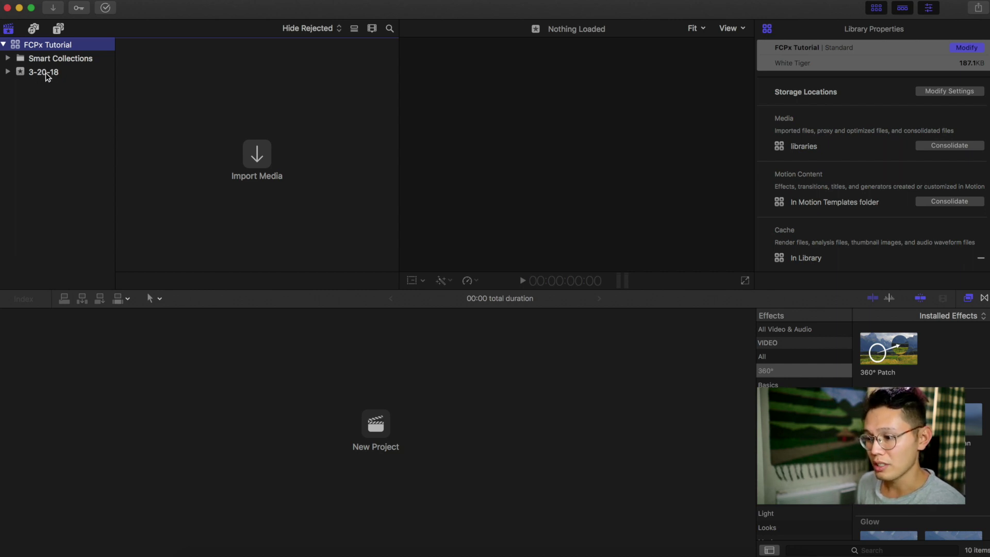
pyautogui.click(39, 73)
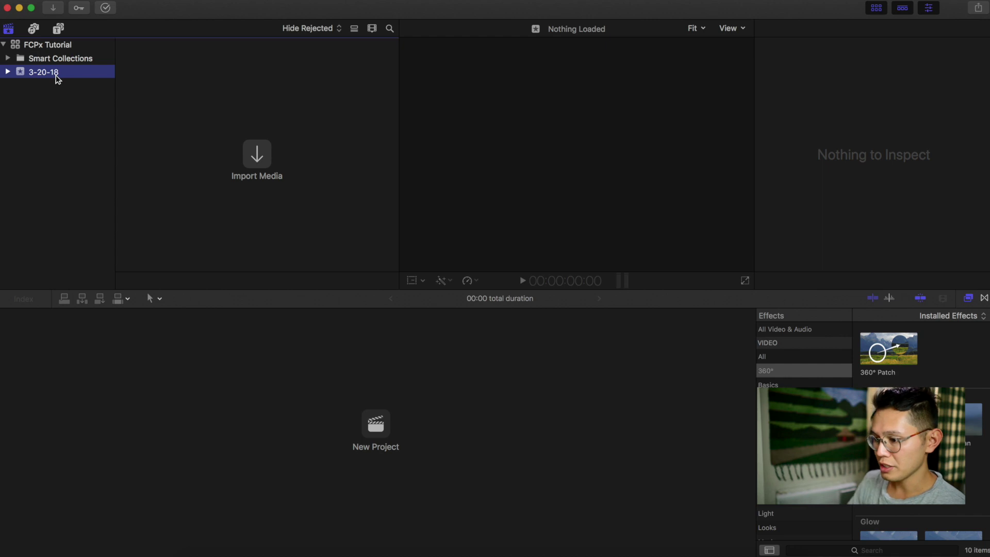
# Append ' RANDOM' to the event name, making it 3-20-18 RANDOM.
pyautogui.click(57, 75)
pyautogui.press('Right')
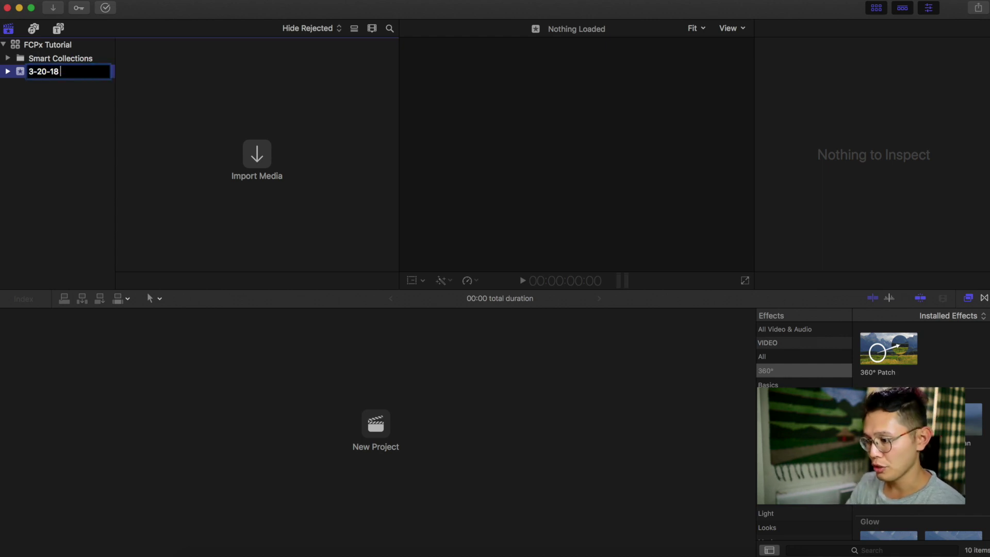
pyautogui.write('RANDOM')
pyautogui.press('Return')
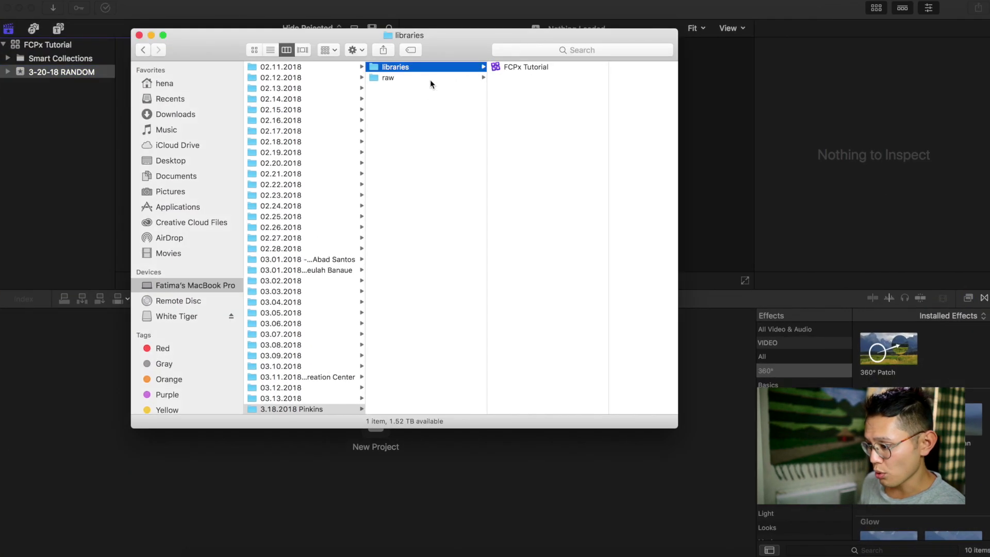
# Open raw > footage in Finder to show the camera subfolders.
pyautogui.click(439, 77)
pyautogui.click(521, 67)
pyautogui.moveTo(462, 55); pyautogui.dragTo(515, 137)
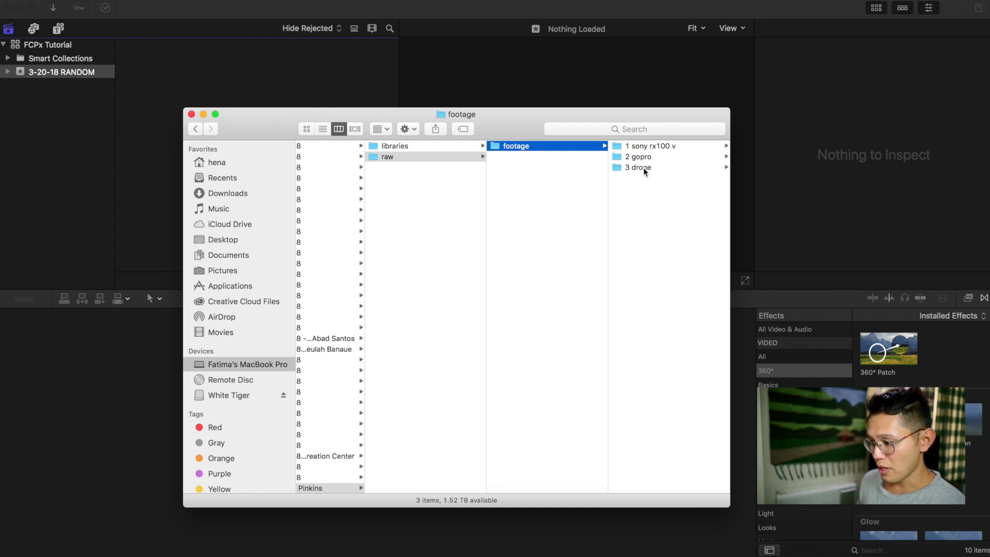
# Drag the footage folder from Finder into 3-20-18 RANDOM, importing all 189 clips.
pyautogui.moveTo(523, 120); pyautogui.dragTo(710, 98)
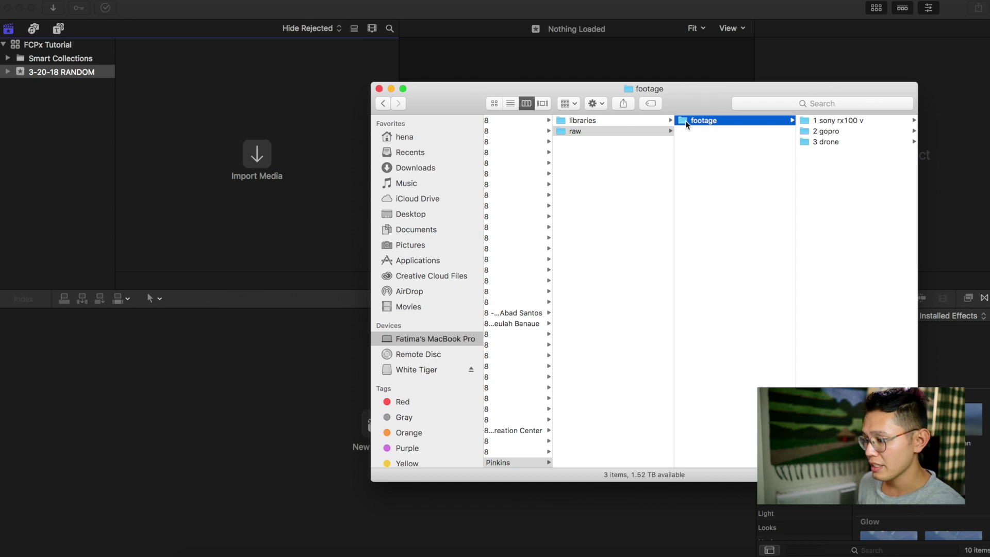
pyautogui.moveTo(684, 121); pyautogui.dragTo(217, 171)
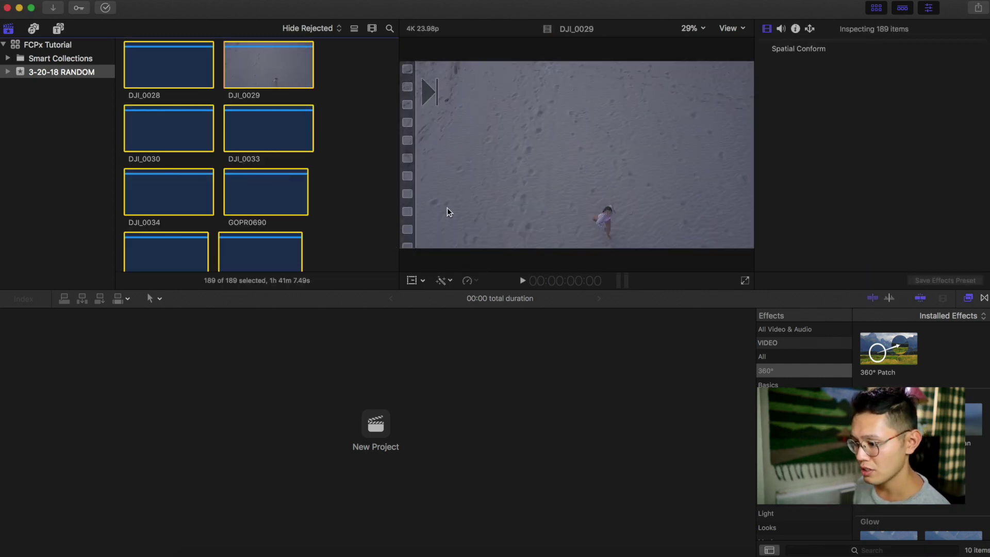
pyautogui.scroll(-3, 252, 191)
pyautogui.scroll(-3, 252, 192)
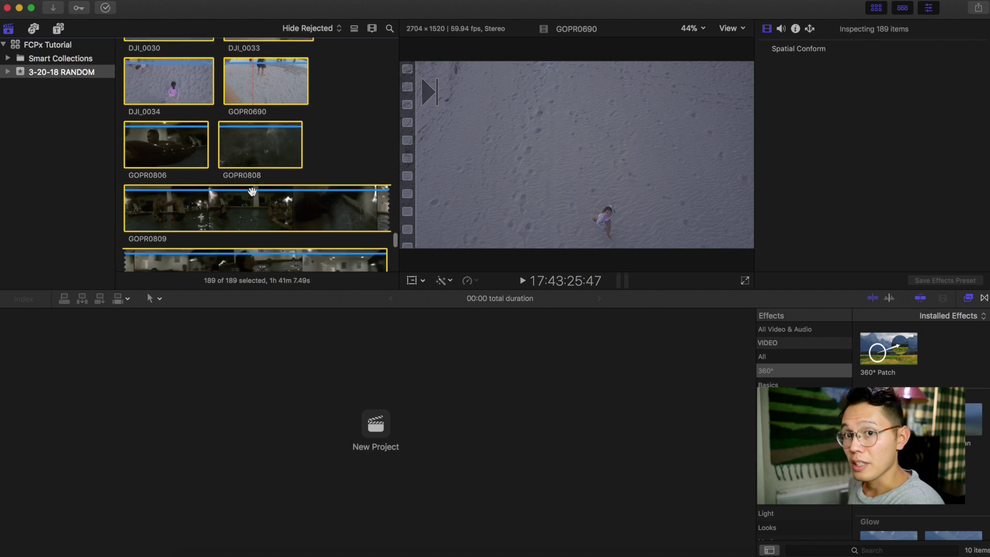
pyautogui.scroll(5, 255, 193)
# Browse the event's keyword collections: 1 sony rx100 v, 2 gopro, 3 drone and footage.
pyautogui.click(8, 72)
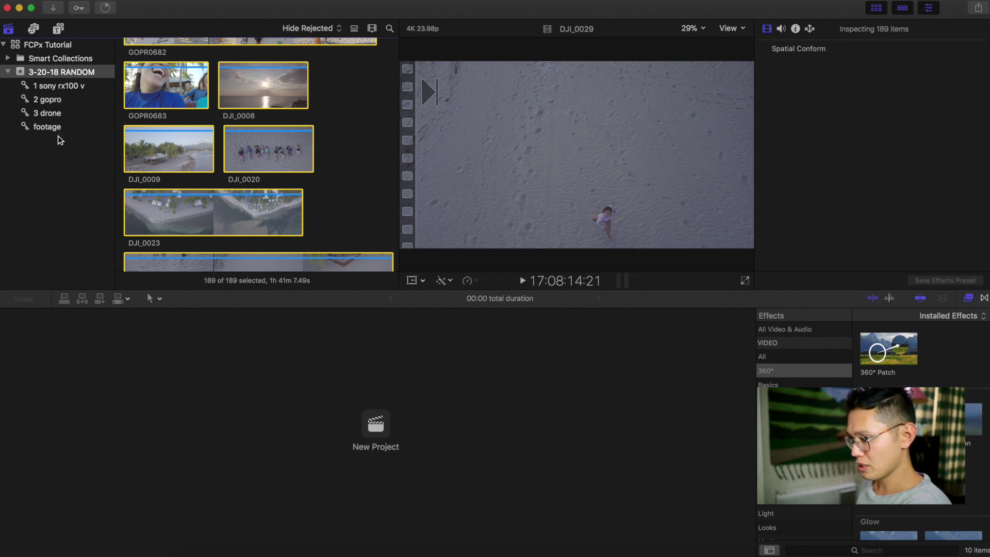
pyautogui.click(7, 72)
pyautogui.click(8, 72)
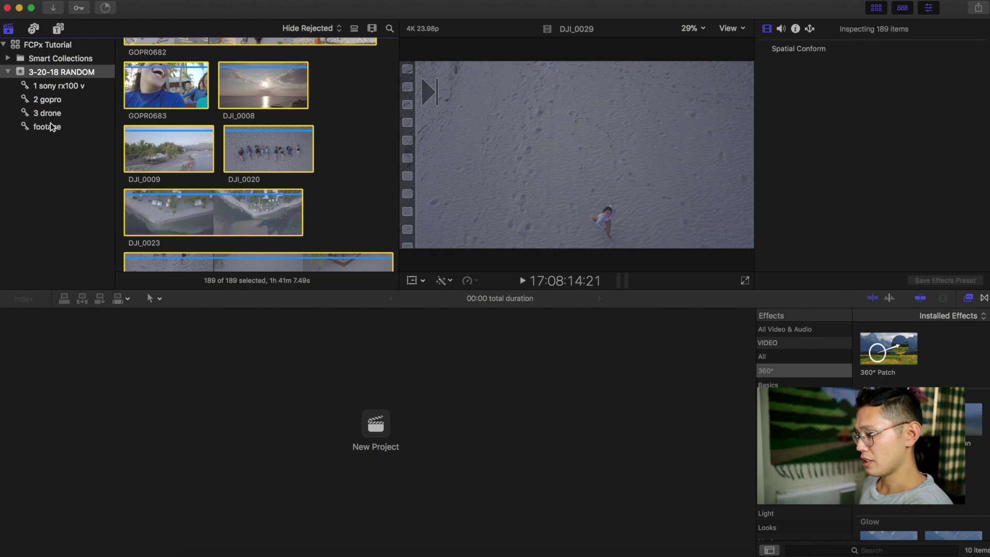
pyautogui.click(71, 87)
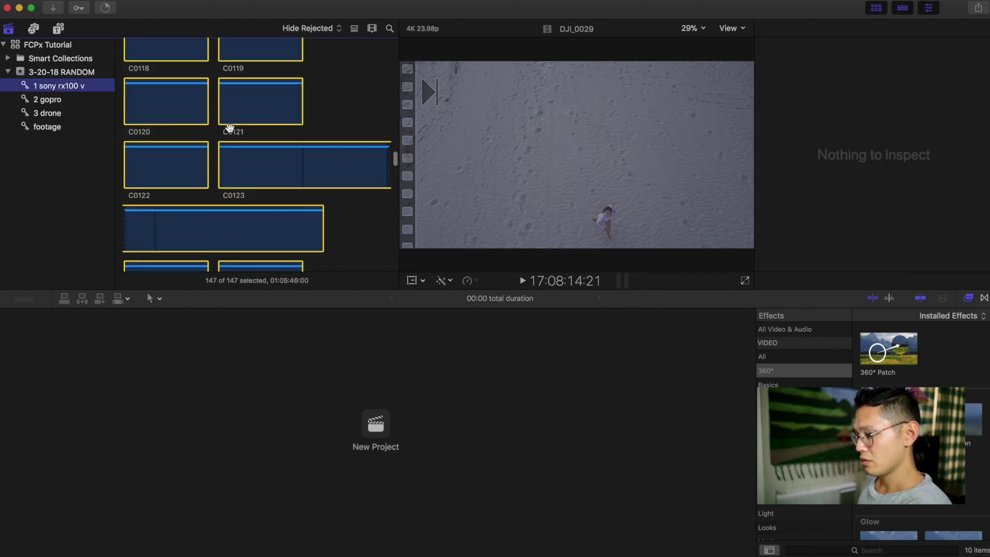
pyautogui.scroll(-2, 230, 128)
pyautogui.click(72, 110)
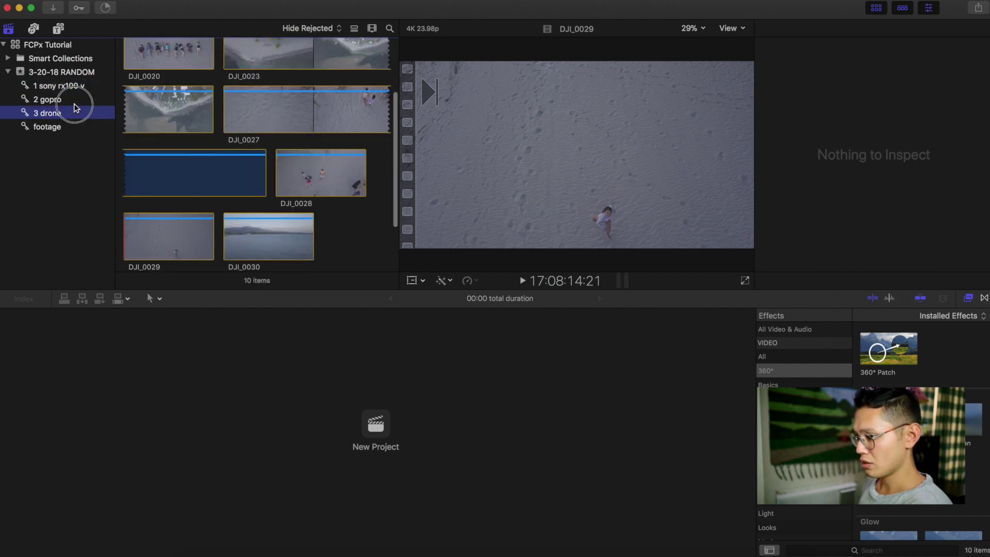
pyautogui.click(74, 104)
pyautogui.click(75, 113)
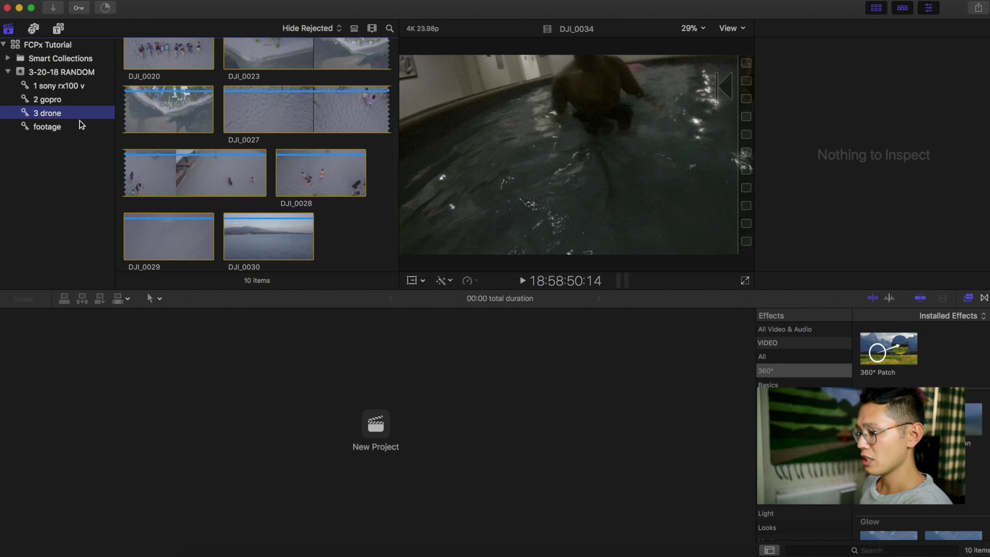
pyautogui.click(53, 131)
pyautogui.click(53, 132)
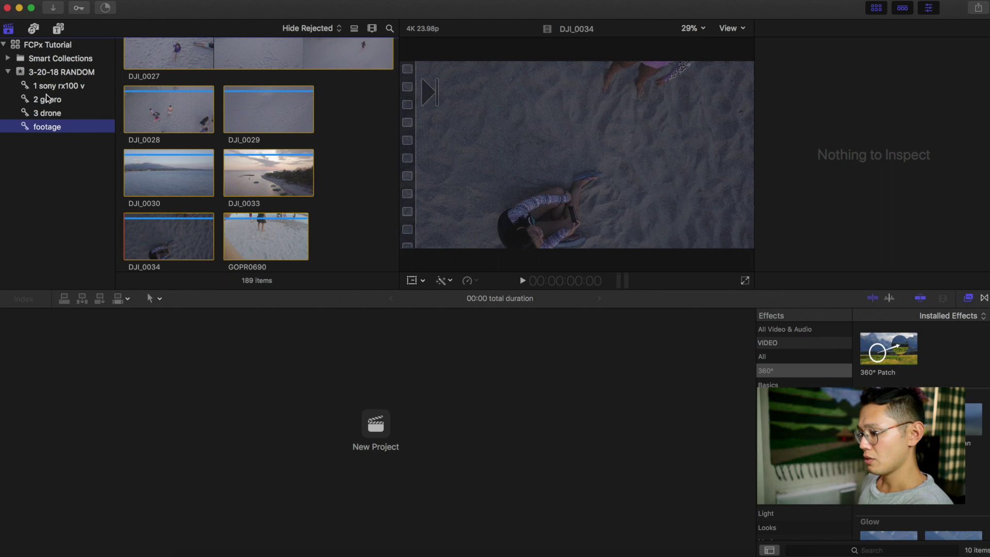
# Look through all the event's clips, then display the ten DJI clips in 3 drone.
pyautogui.scroll(-15, 191, 83)
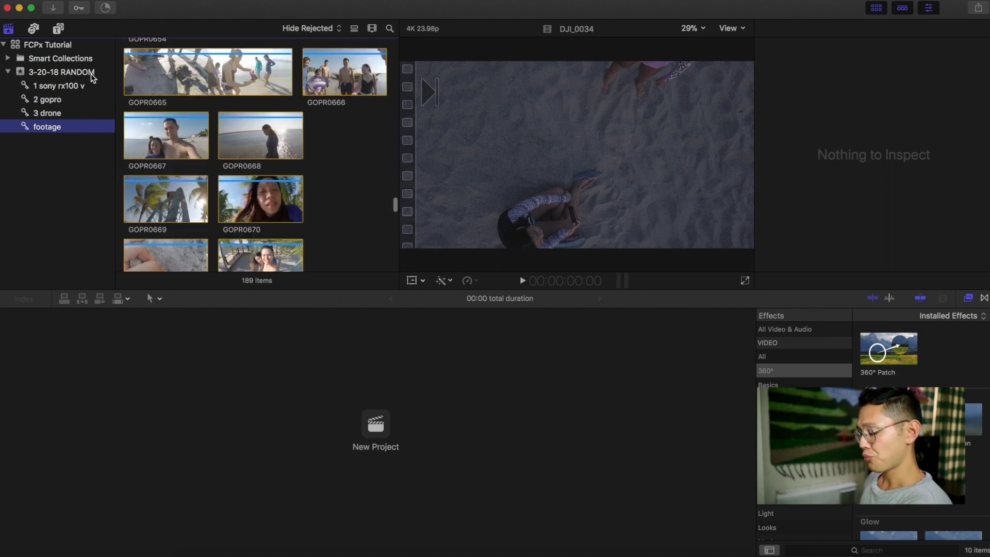
pyautogui.click(92, 76)
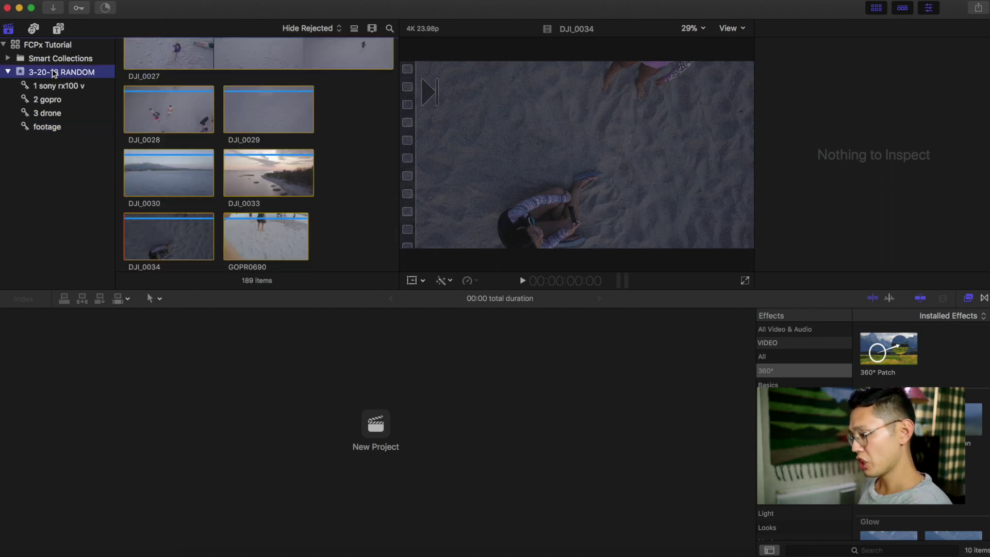
pyautogui.scroll(20, 222, 155)
pyautogui.scroll(20, 221, 156)
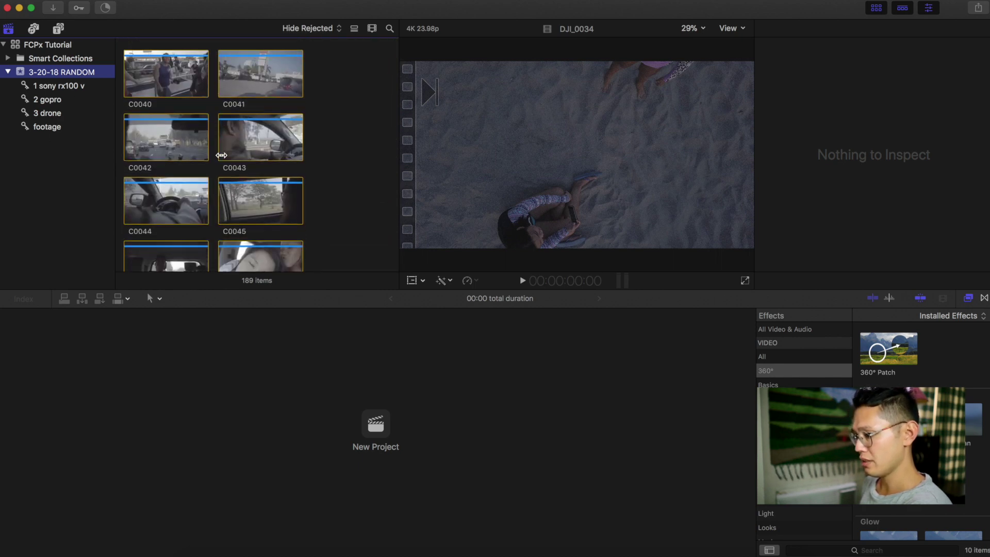
pyautogui.scroll(-20, 222, 155)
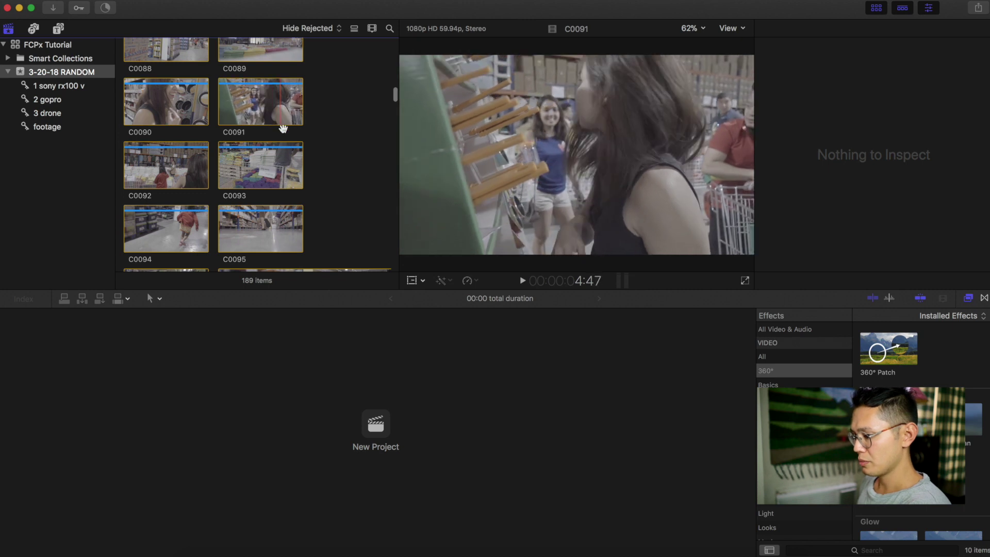
pyautogui.click(108, 114)
pyautogui.scroll(1, 240, 109)
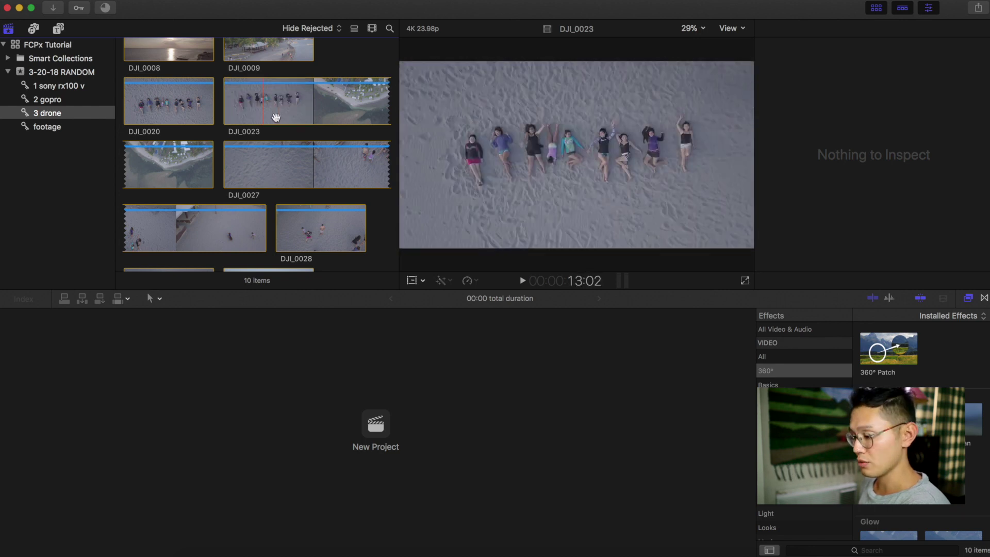
pyautogui.scroll(2, 180, 105)
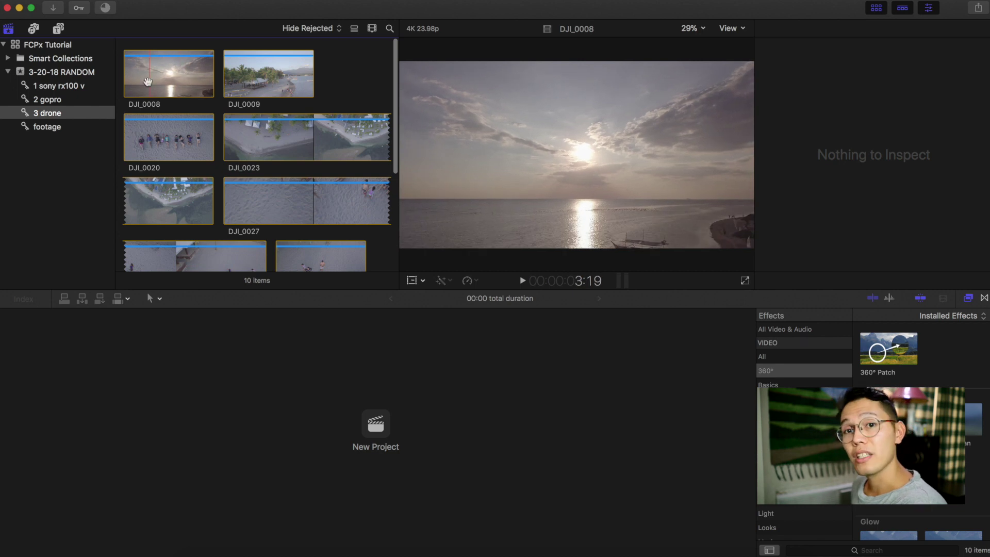
pyautogui.click(375, 428)
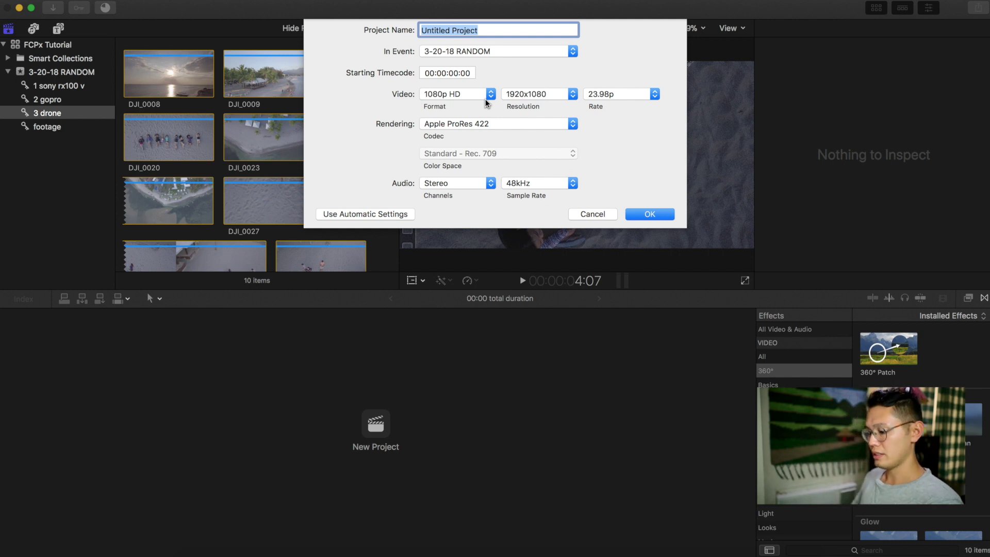
# Name the new project Big Butts and accept the 1080p HD 23.98p settings.
pyautogui.write('Big Butts')
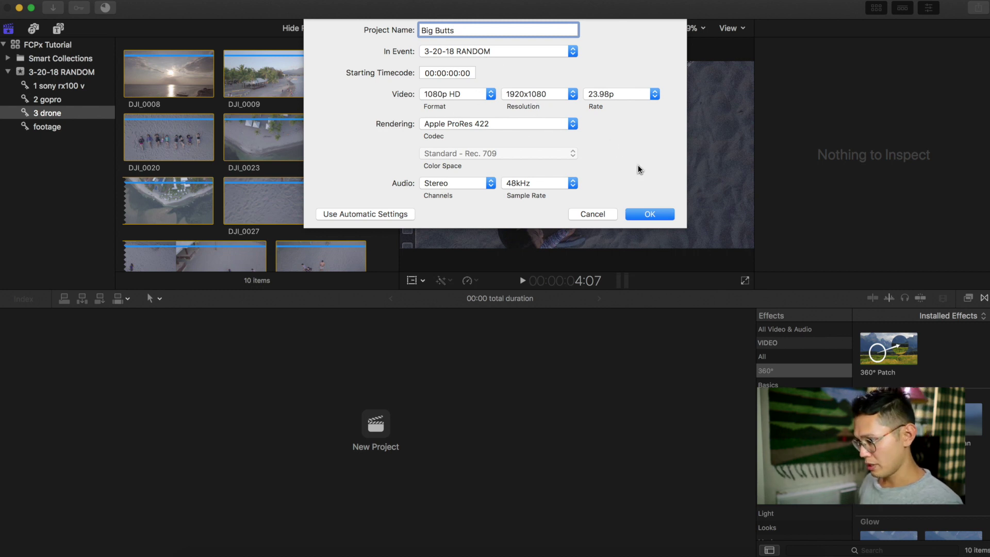
pyautogui.click(648, 214)
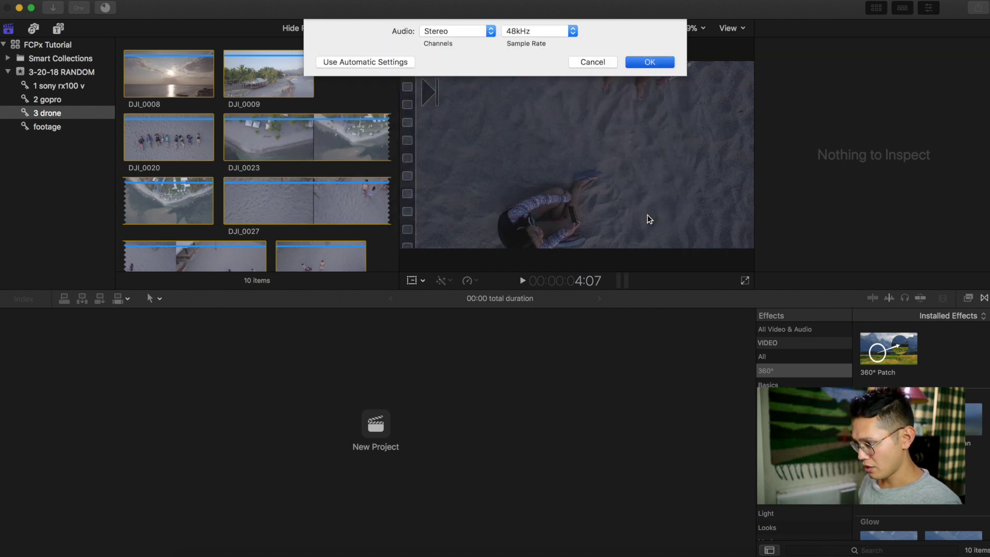
# View the empty Big Butts timeline, then select Big Butts in the 3-20-18 RANDOM event.
pyautogui.click(47, 127)
pyautogui.click(53, 354)
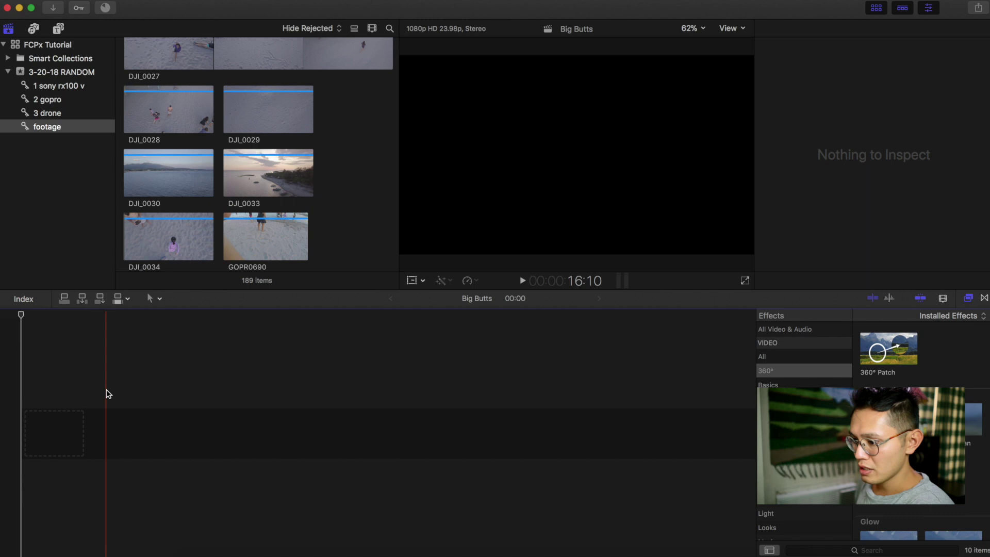
pyautogui.click(67, 72)
pyautogui.scroll(15, 256, 142)
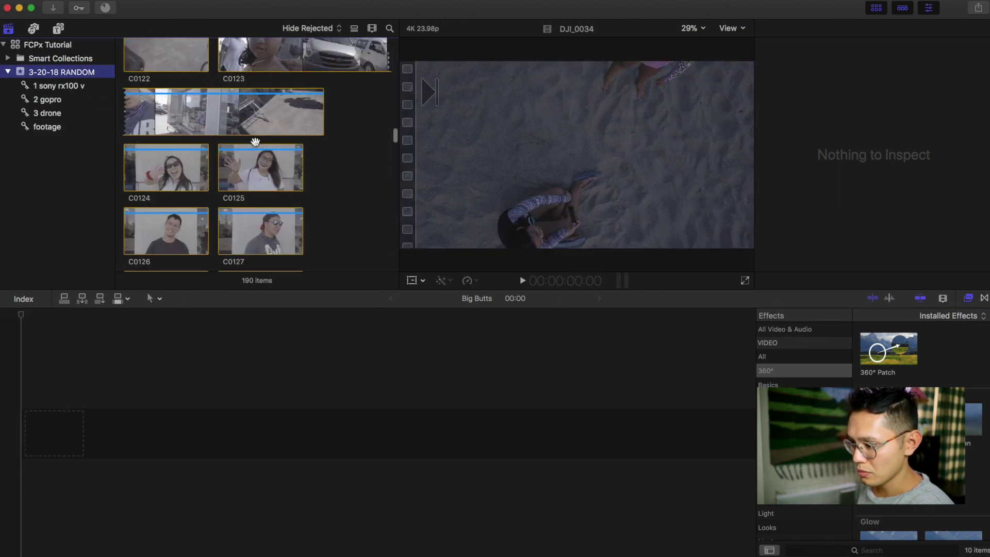
pyautogui.scroll(-5, 256, 141)
pyautogui.click(169, 94)
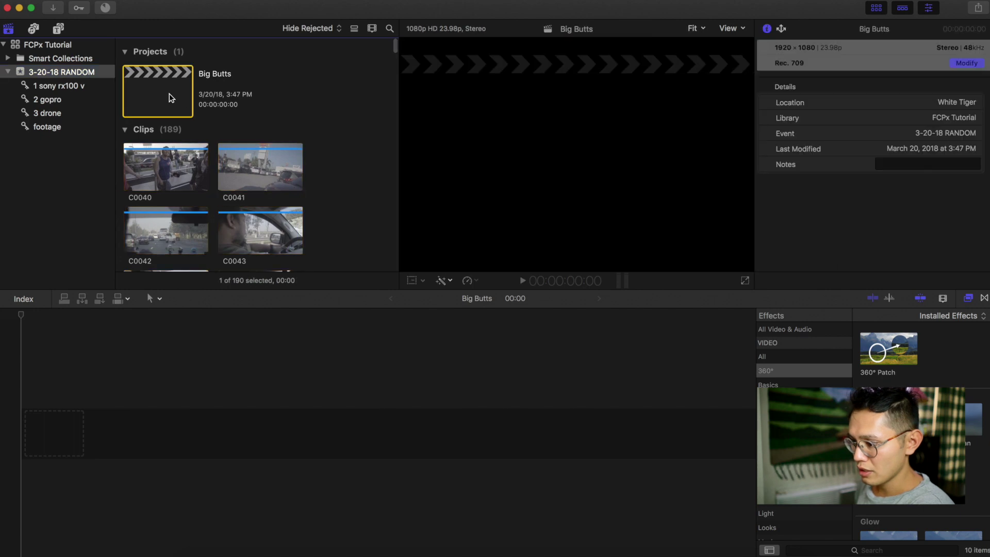
pyautogui.rightClick(58, 76)
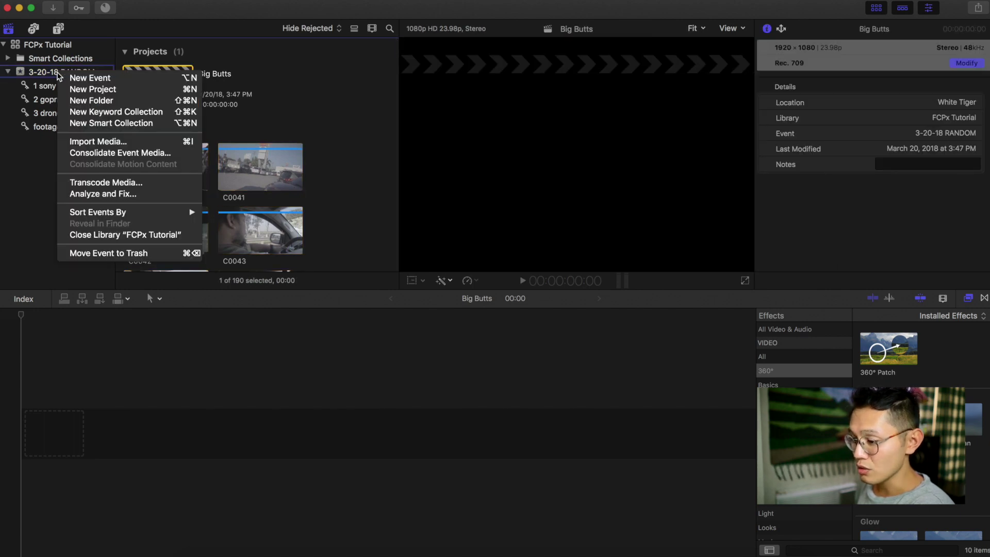
# Create a keyword collection named Projects in the event.
pyautogui.click(102, 117)
pyautogui.write('Proje')
pyautogui.press('Return')
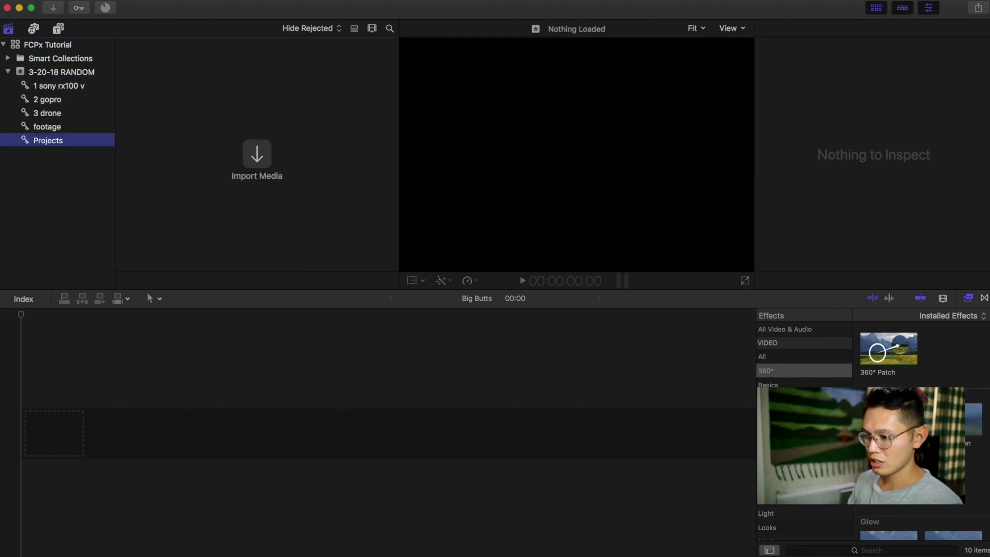
# Move the Big Butts project into the Projects collection.
pyautogui.click(65, 75)
pyautogui.moveTo(153, 79); pyautogui.dragTo(57, 135)
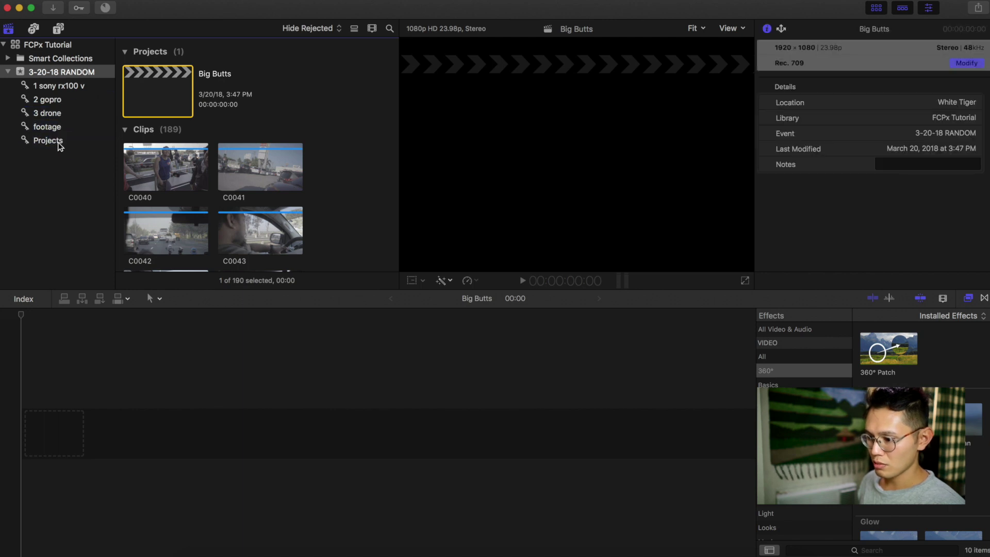
pyautogui.click(58, 142)
pyautogui.click(154, 82)
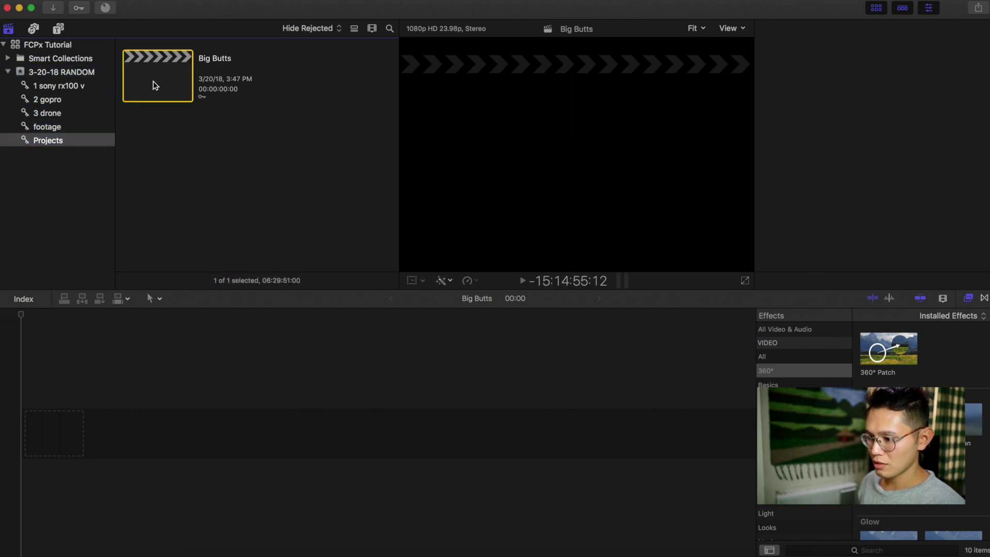
# Rename the project from Big Butts to Big Butts 1.
pyautogui.click(214, 59)
pyautogui.click(242, 59)
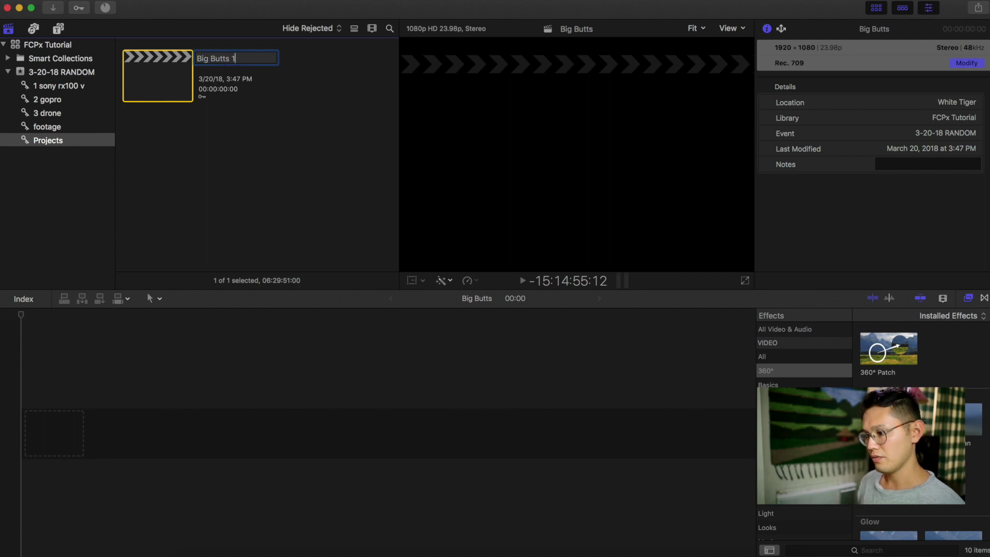
pyautogui.write('1')
pyautogui.press('Return')
# Duplicate Big Butts 1 as Big Butts 2, then reselect Big Butts 1.
pyautogui.rightClick(169, 73)
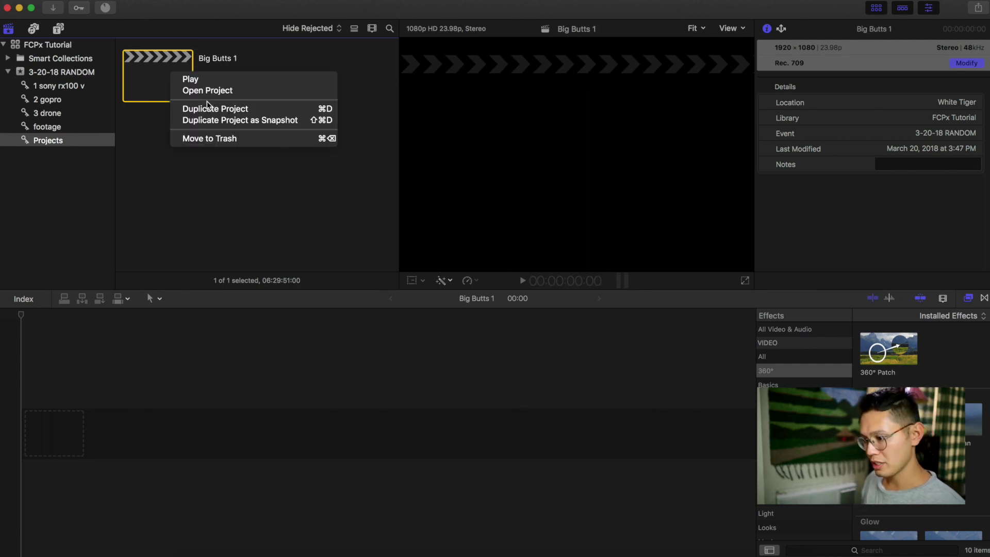
pyautogui.click(219, 111)
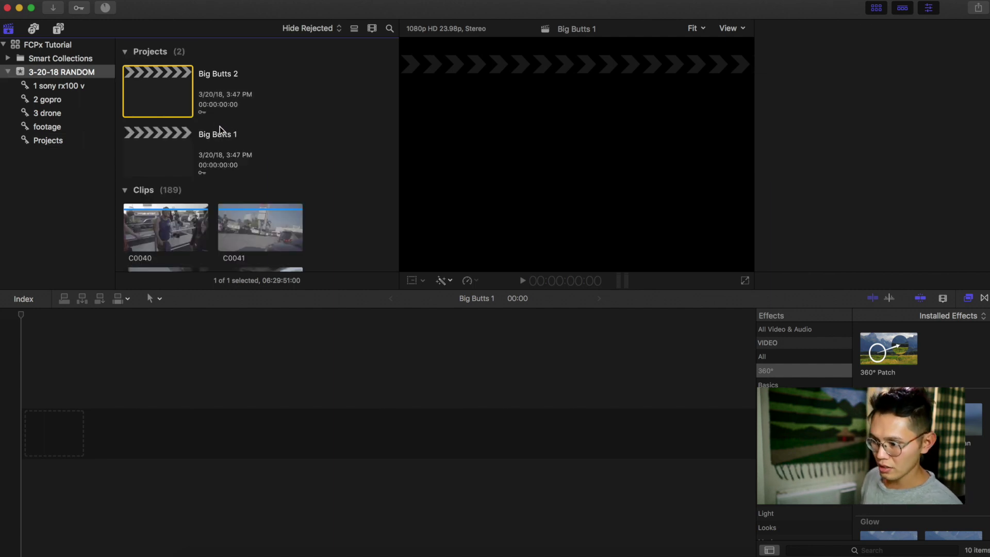
pyautogui.click(64, 139)
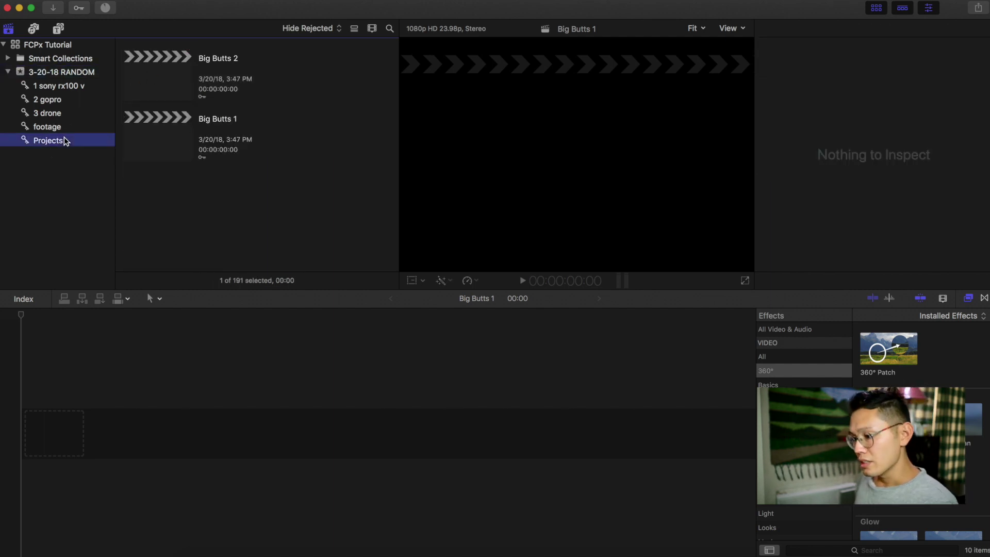
pyautogui.click(164, 137)
pyautogui.click(166, 88)
pyautogui.click(172, 138)
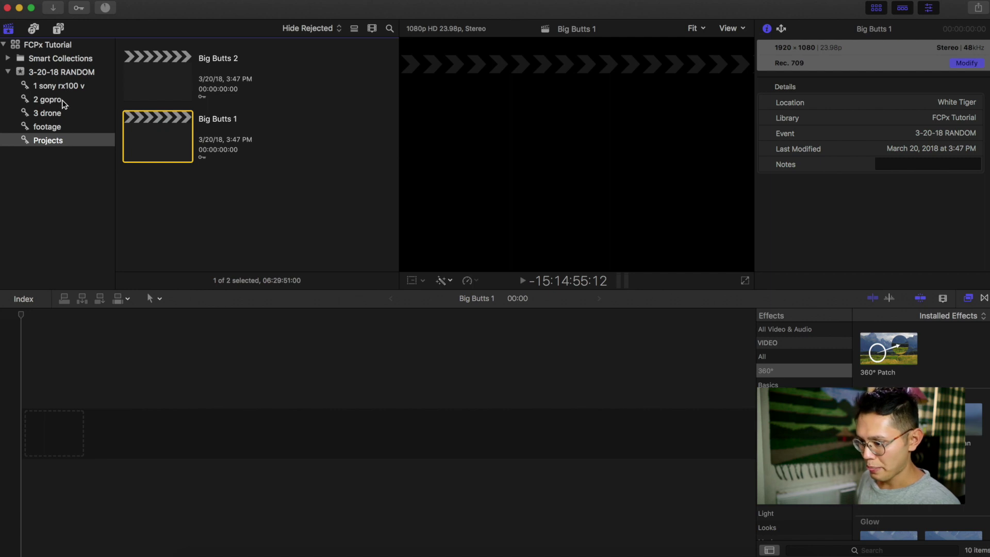
pyautogui.click(60, 126)
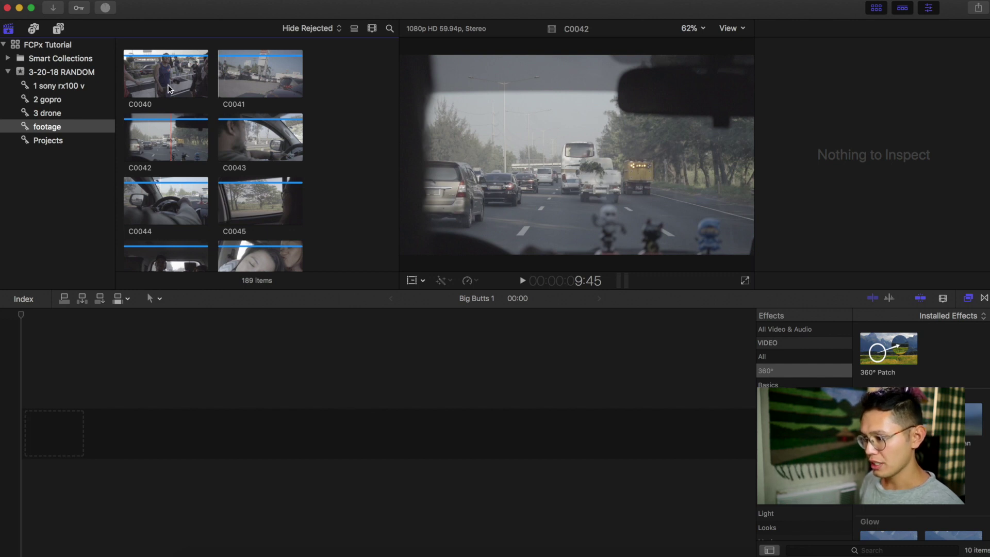
# Preview clip C0040 with play and J/K/L shuttling, parking at 4:13.
pyautogui.click(145, 84)
pyautogui.press('super+2')
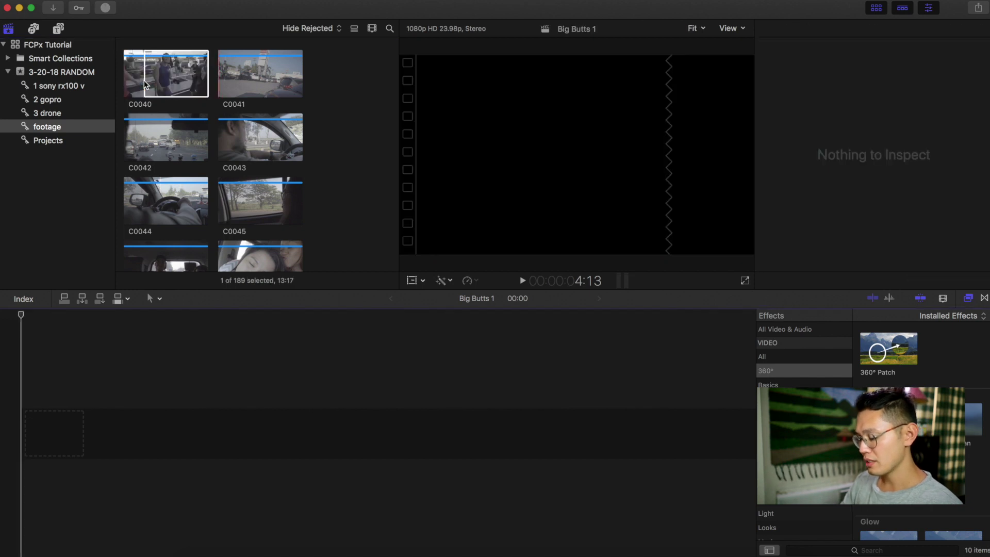
pyautogui.click(146, 82)
pyautogui.press('space')
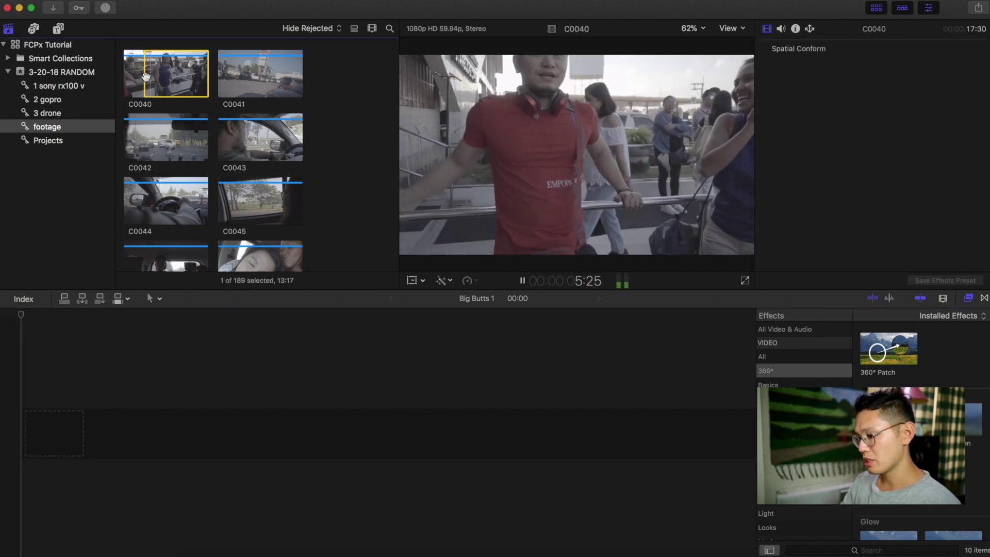
pyautogui.press('space')
pyautogui.press('space')
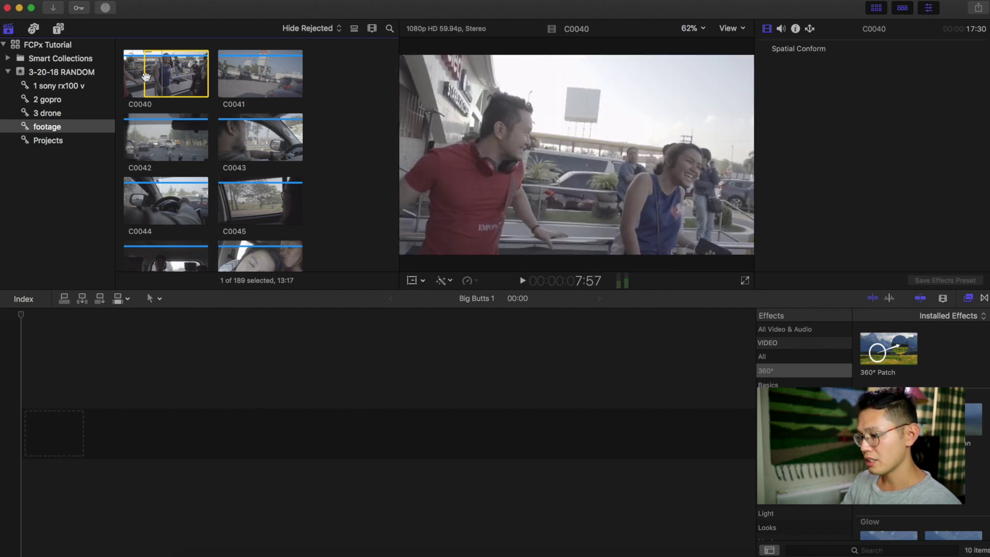
pyautogui.press('j')
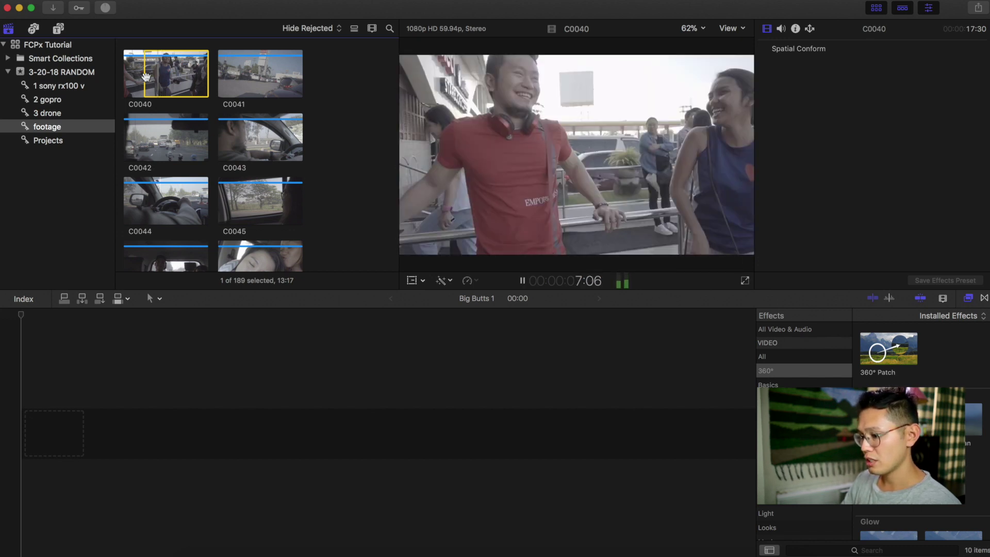
pyautogui.press('l')
pyautogui.press('l')
pyautogui.press('j')
pyautogui.press('j')
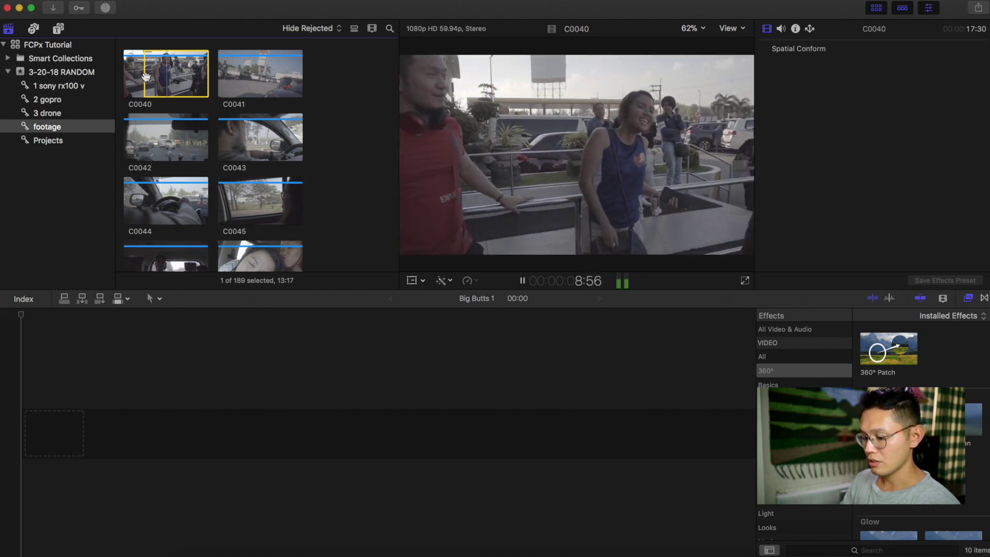
pyautogui.press('l')
pyautogui.press('k')
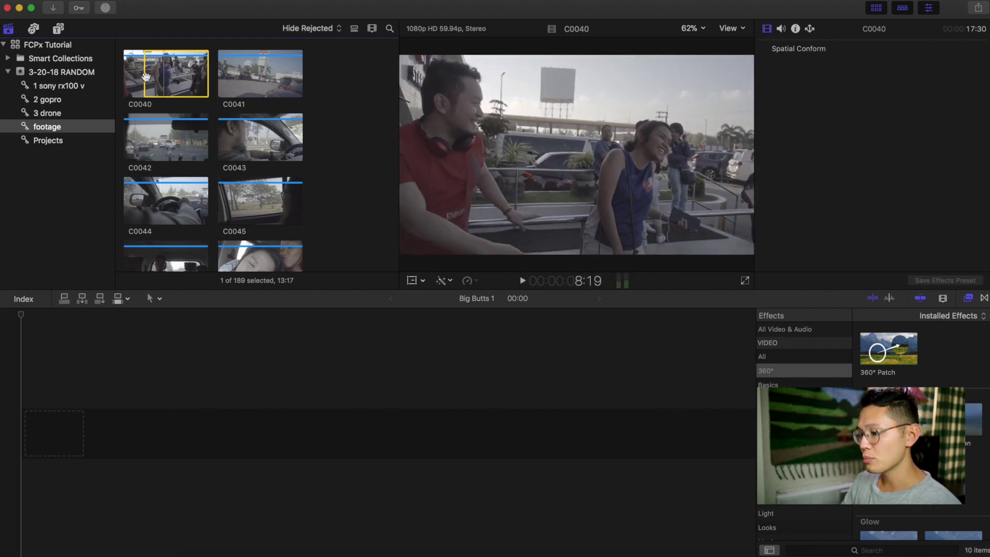
pyautogui.press('j')
pyautogui.press('j')
pyautogui.press('j')
pyautogui.press('k')
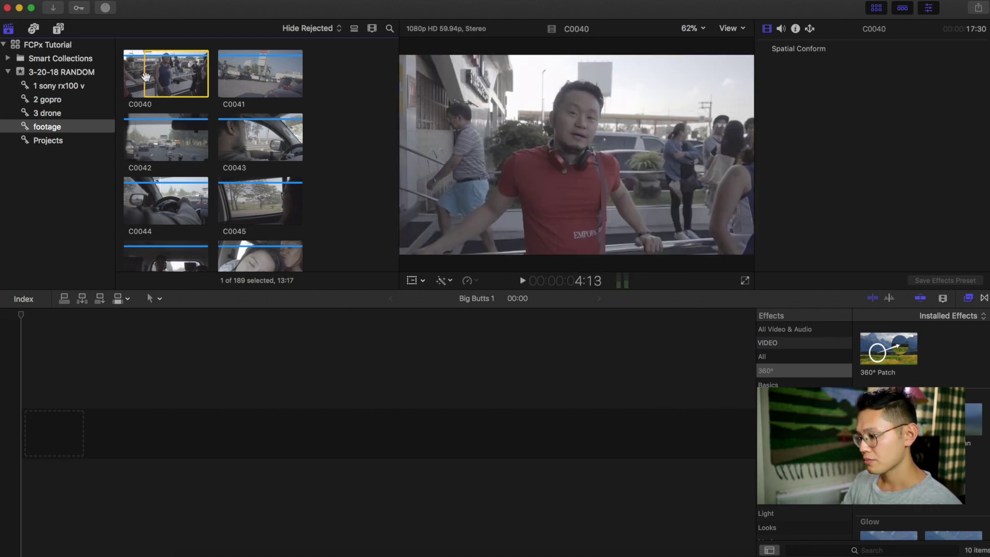
# Set C0040's out point at 7:47 and append the marked range to the timeline.
pyautogui.press('s')
pyautogui.press('s')
pyautogui.press('l')
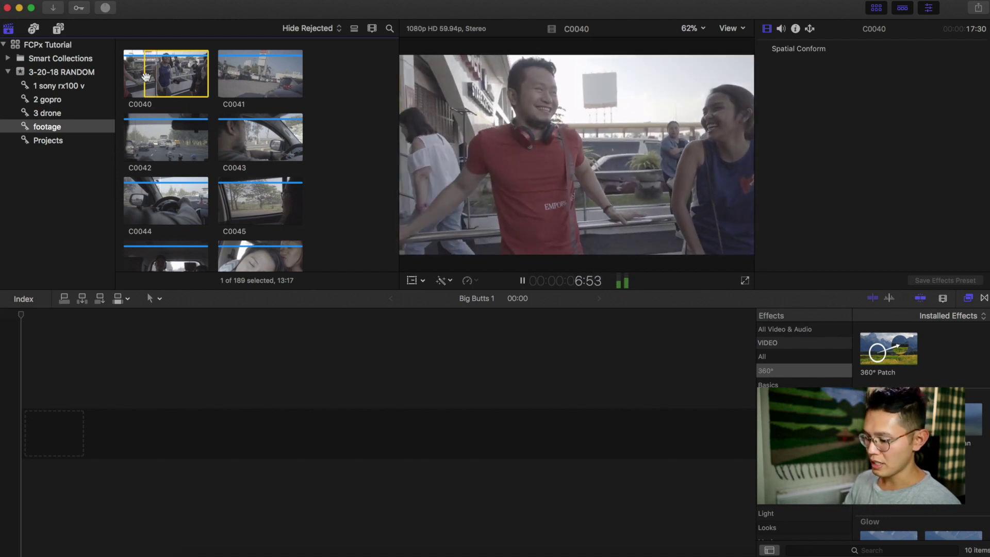
pyautogui.press('k')
pyautogui.press('o')
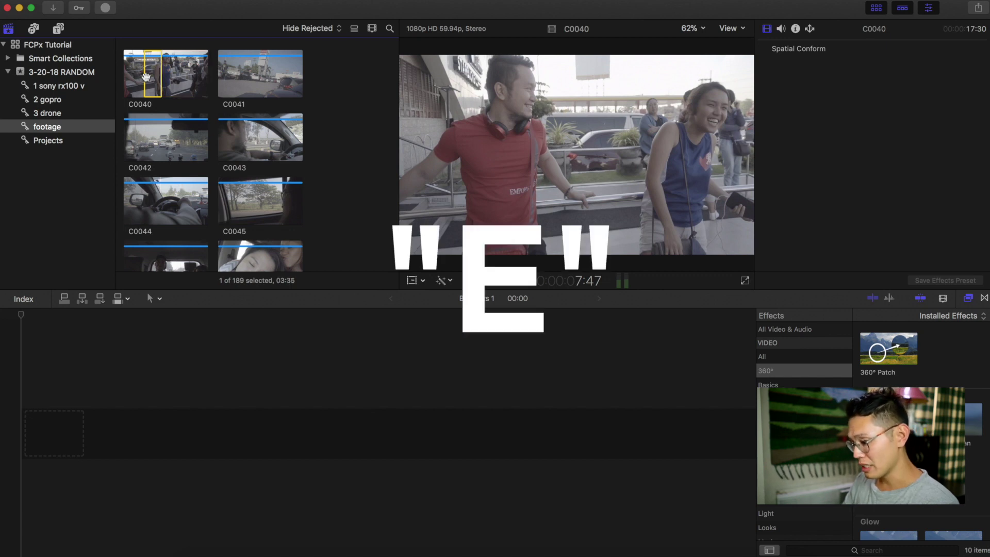
pyautogui.press('e')
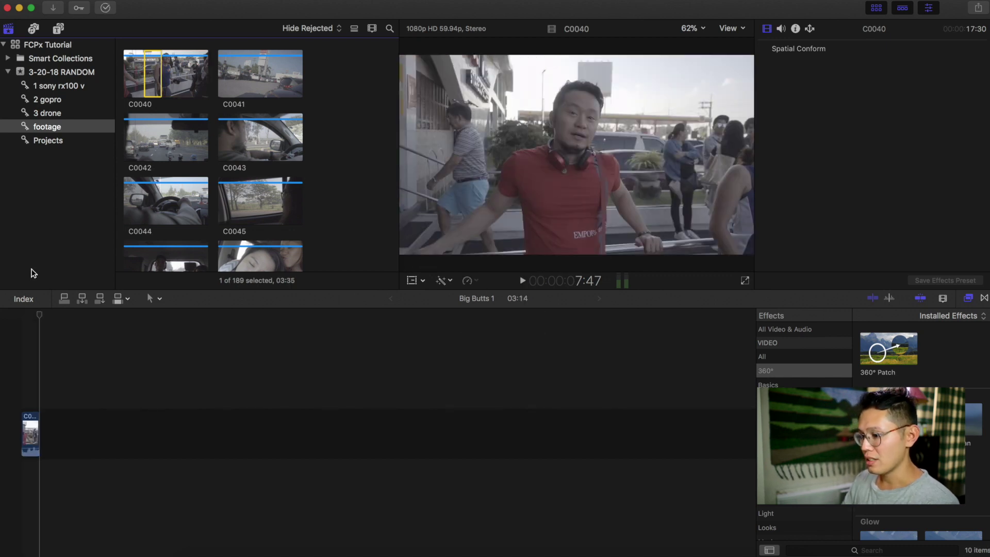
# Append clip C0043 from its in point to the timeline right after C0040.
pyautogui.press('super+equal')
pyautogui.press('super+equal')
pyautogui.press('super+equal')
pyautogui.press('super+equal')
pyautogui.press('super+equal')
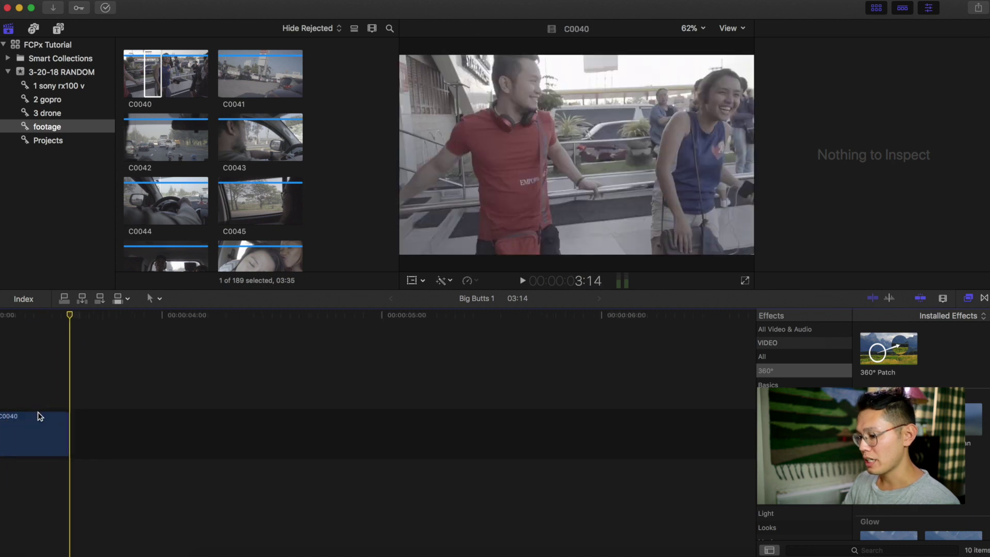
pyautogui.press('super+minus')
pyautogui.press('super+minus')
pyautogui.press('super+minus')
pyautogui.press('super+minus')
pyautogui.press('super+minus')
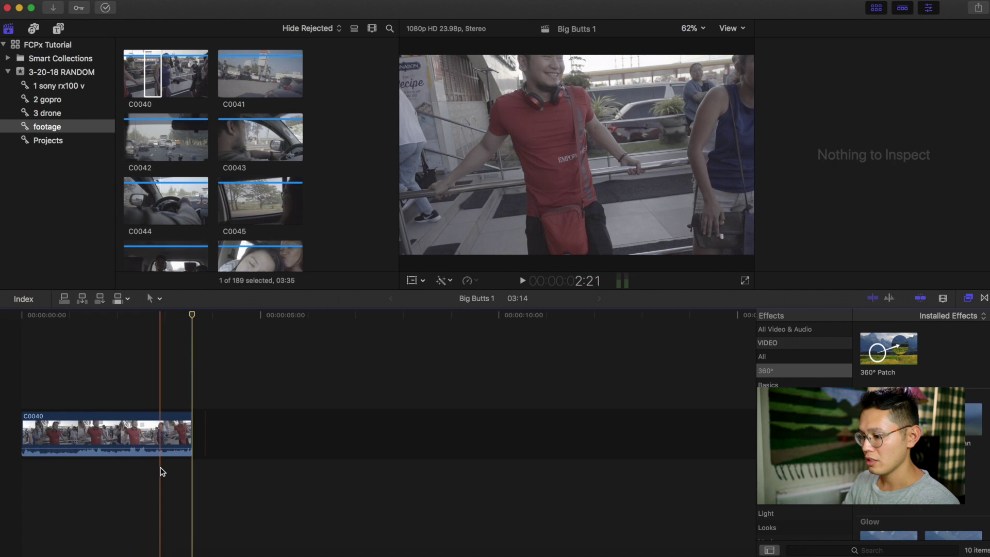
pyautogui.click(235, 76)
pyautogui.click(236, 128)
pyautogui.press('i')
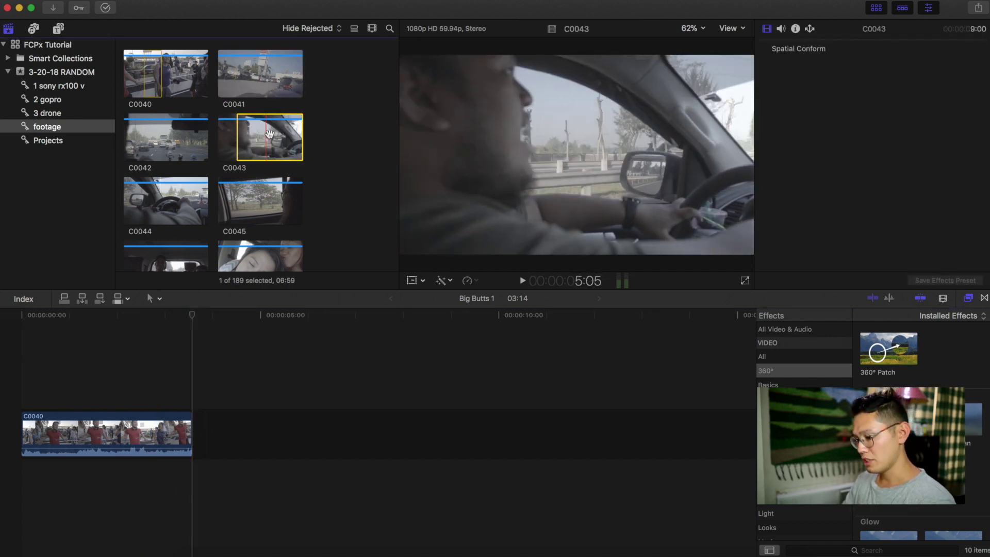
pyautogui.press('e')
pyautogui.click(277, 354)
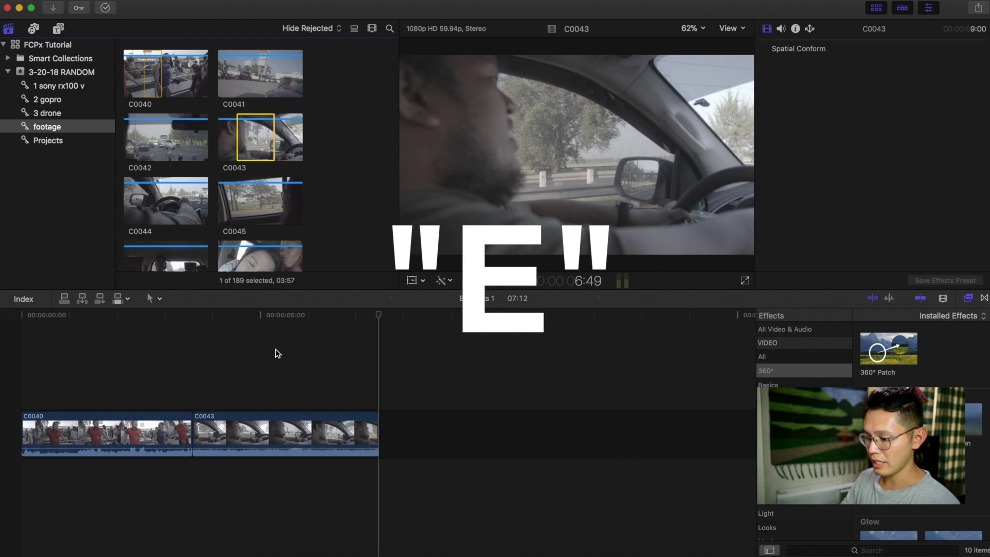
# Mark an in point in clip C0042 in the browser.
pyautogui.click(155, 145)
pyautogui.click(128, 330)
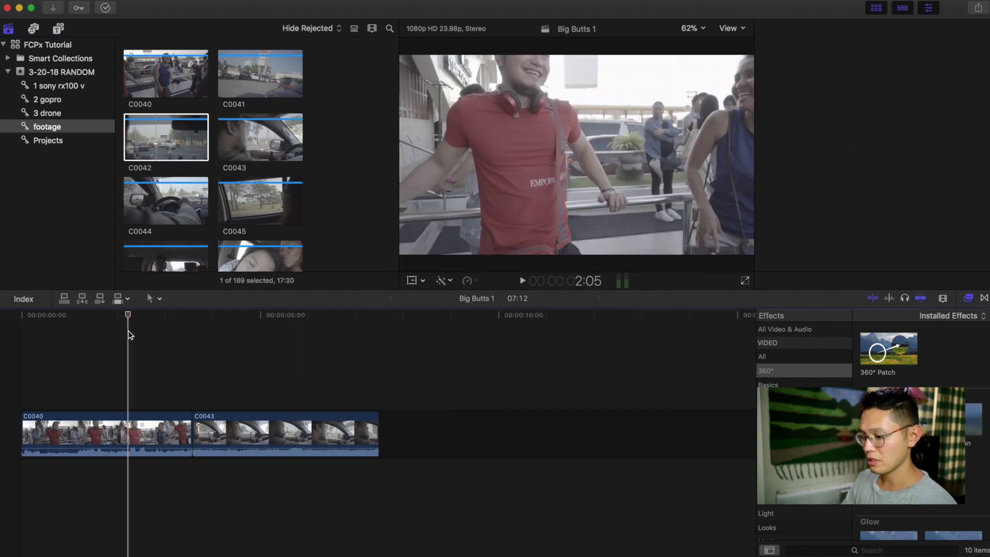
pyautogui.press('i')
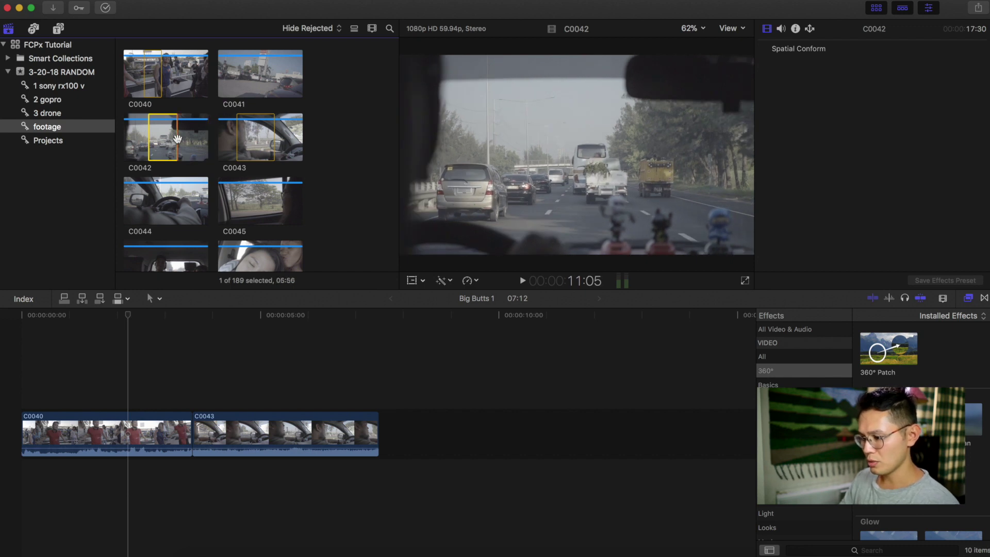
pyautogui.click(126, 328)
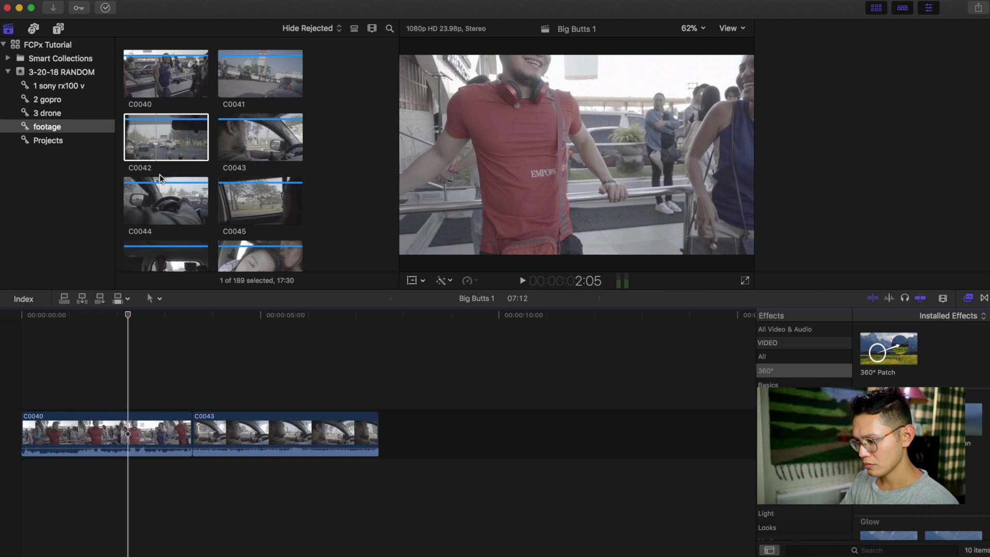
# Append a 5:56 range of clip C0042 after C0043.
pyautogui.click(149, 141)
pyautogui.moveTo(149, 140); pyautogui.dragTo(178, 139)
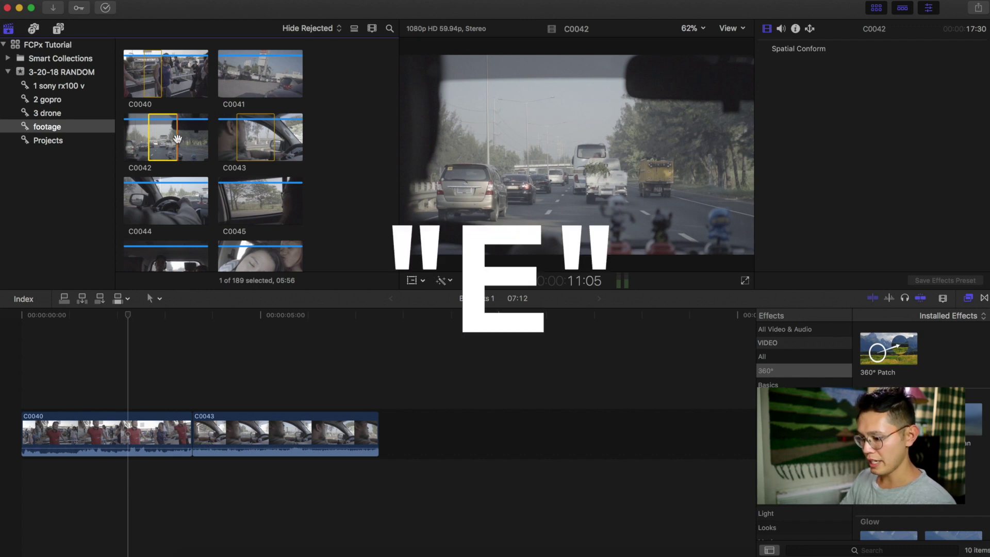
pyautogui.press('e')
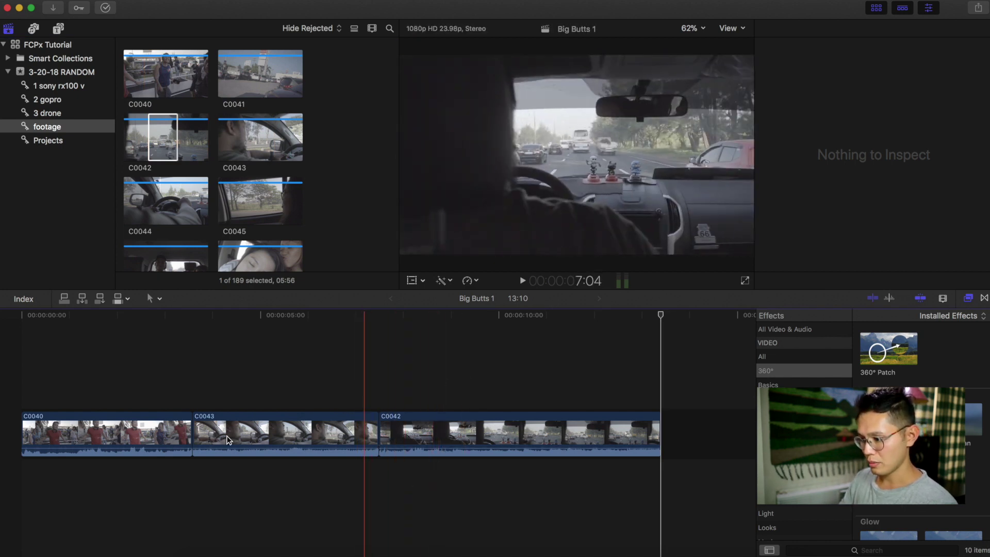
# With the Inspector shown, mark a 2:43 range in clip C0046 by setting its out point.
pyautogui.click(160, 314)
pyautogui.press('super+4')
pyautogui.scroll(-3, 189, 187)
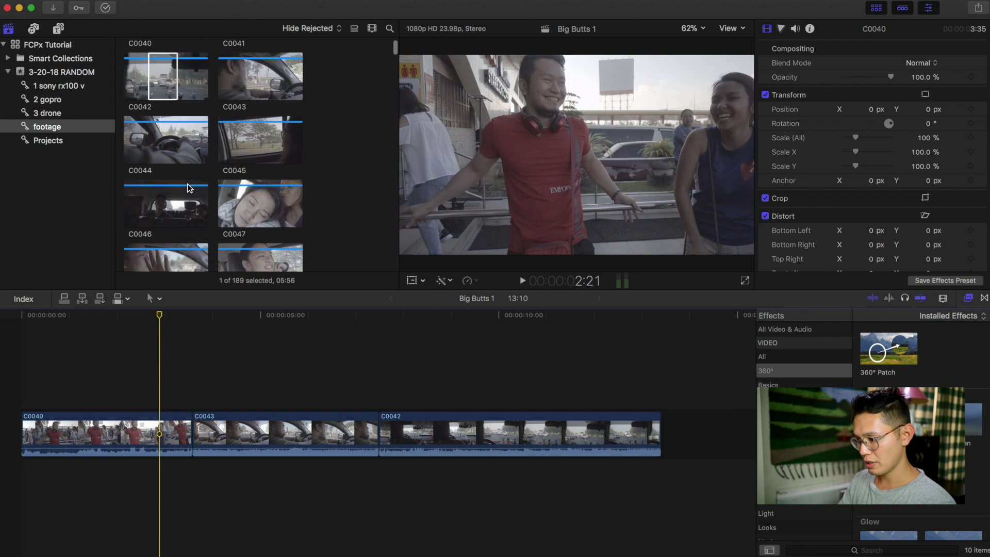
pyautogui.scroll(-1, 190, 188)
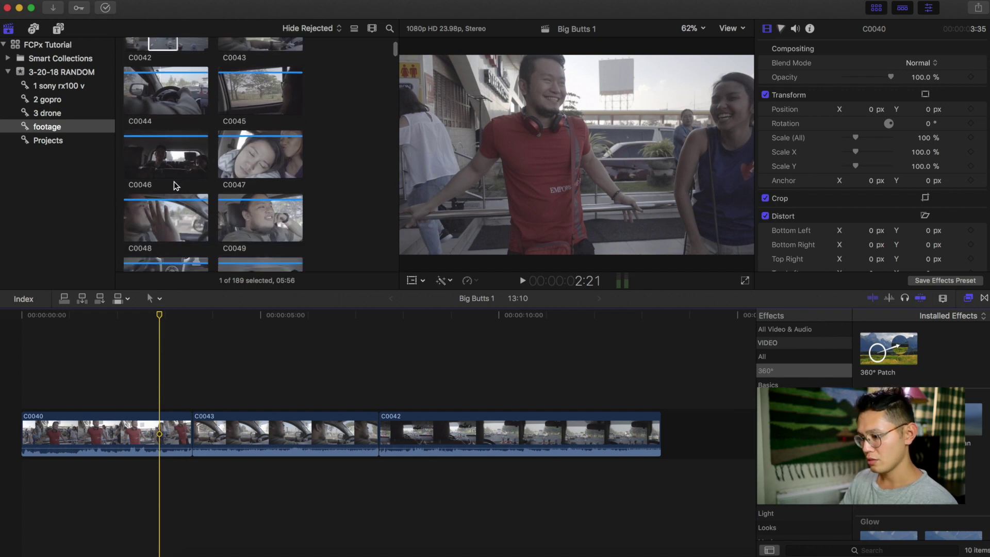
pyautogui.click(146, 167)
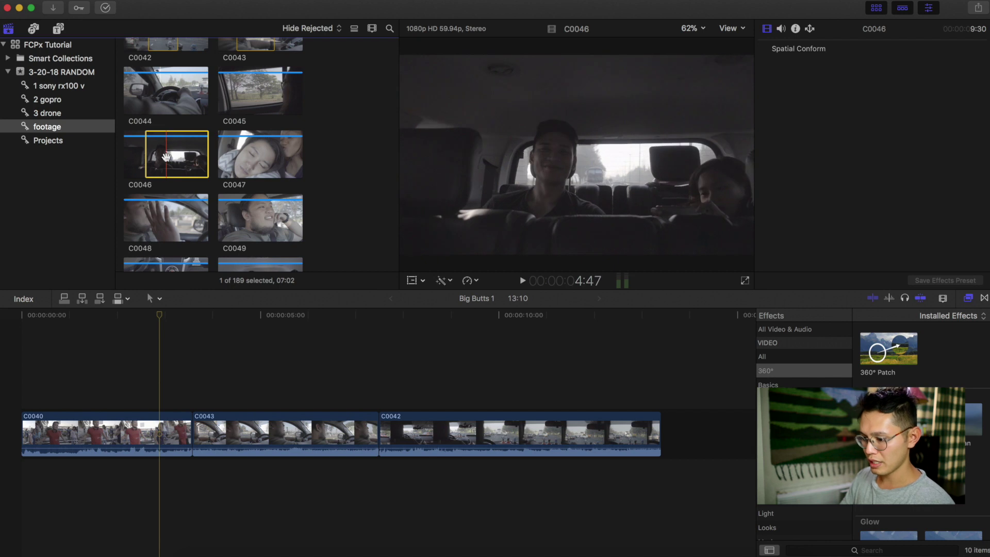
pyautogui.press('o')
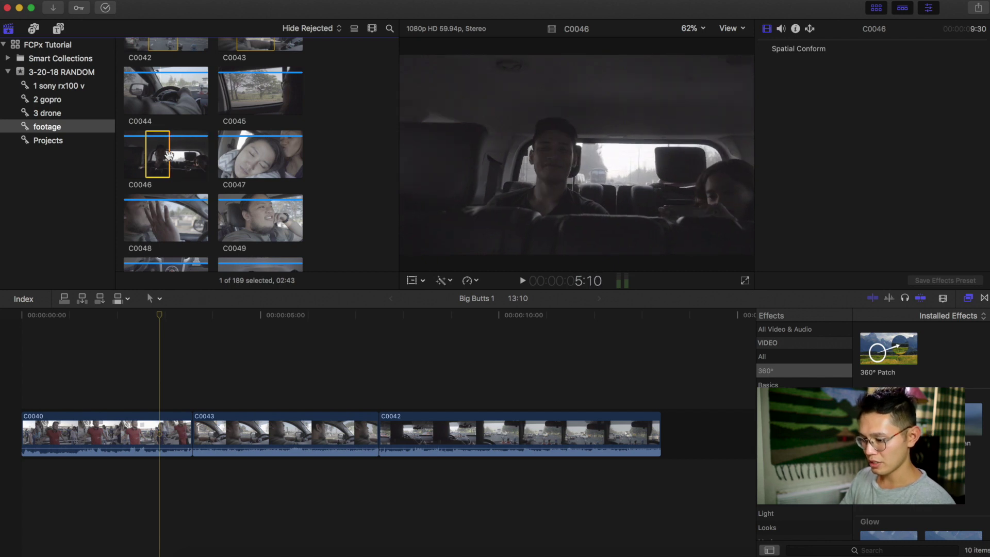
# Connect the C0046 range above the storyline at the playhead near the start.
pyautogui.press('q')
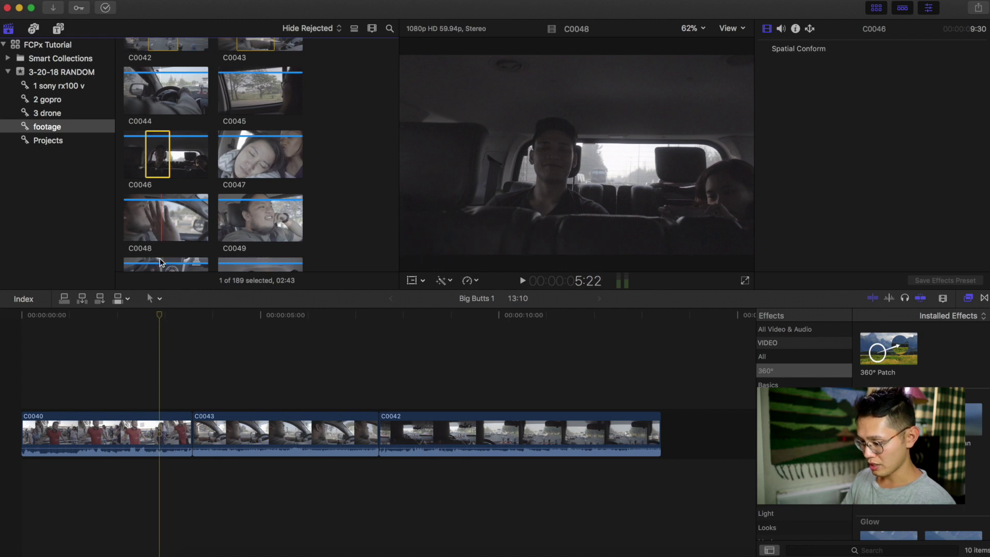
pyautogui.click(160, 340)
pyautogui.press('q')
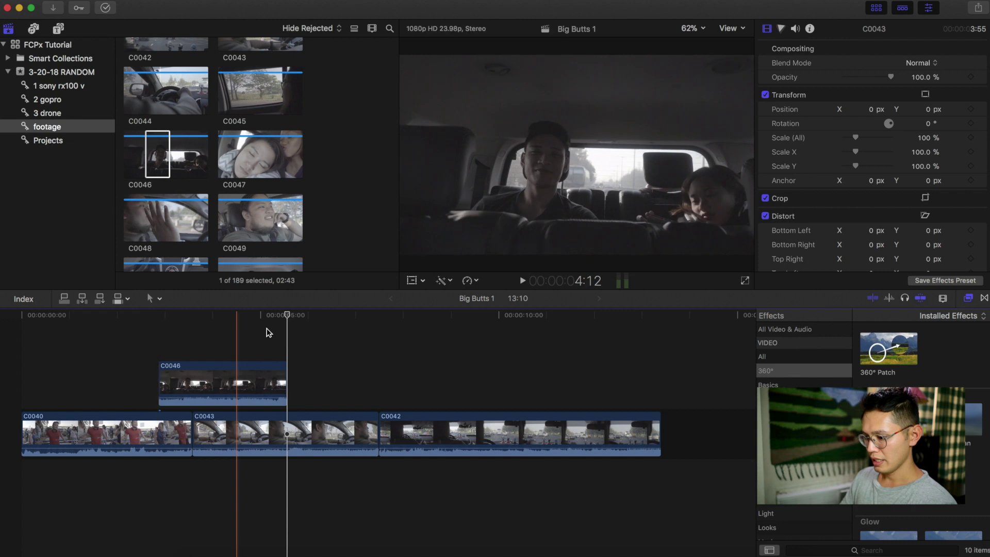
# Insert a 2:27 range of clip C0047 at the playhead inside C0042.
pyautogui.press('w')
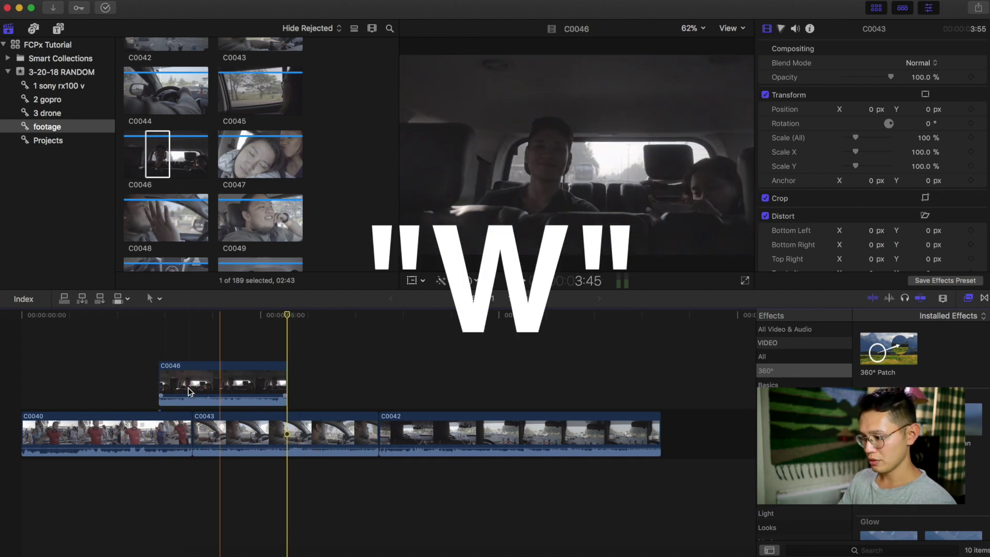
pyautogui.click(247, 167)
pyautogui.moveTo(247, 167); pyautogui.dragTo(267, 166)
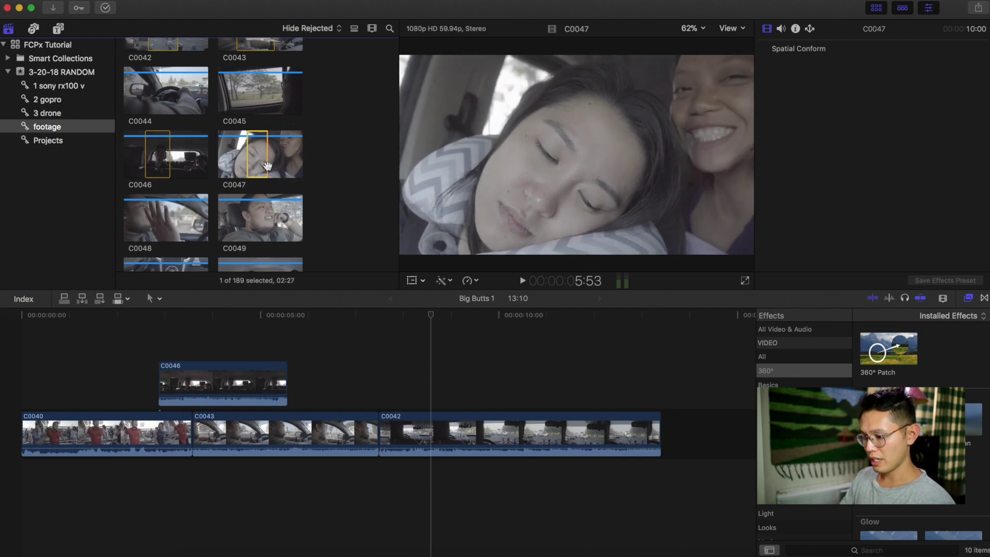
pyautogui.press('w')
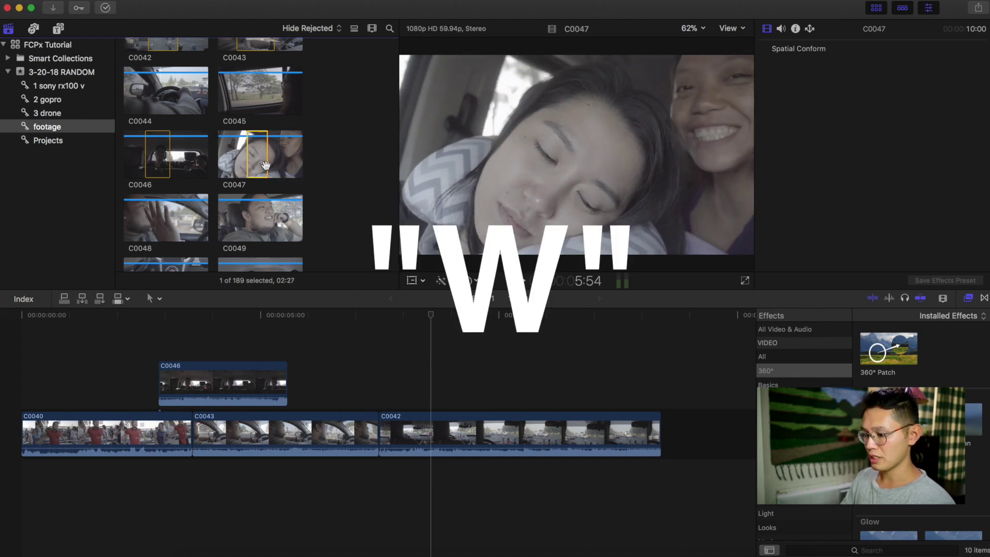
pyautogui.click(424, 374)
pyautogui.press('w')
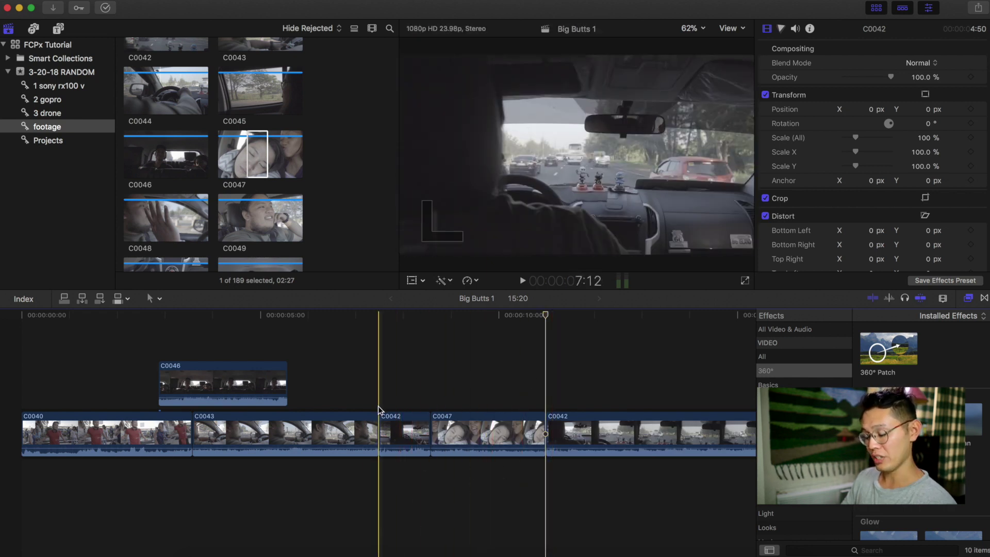
# Try dragging the last C0042 clip later; it snaps back after C0047, then open the Tools menu.
pyautogui.hscroll(2, 378, 407)
pyautogui.hscroll(2, 379, 408)
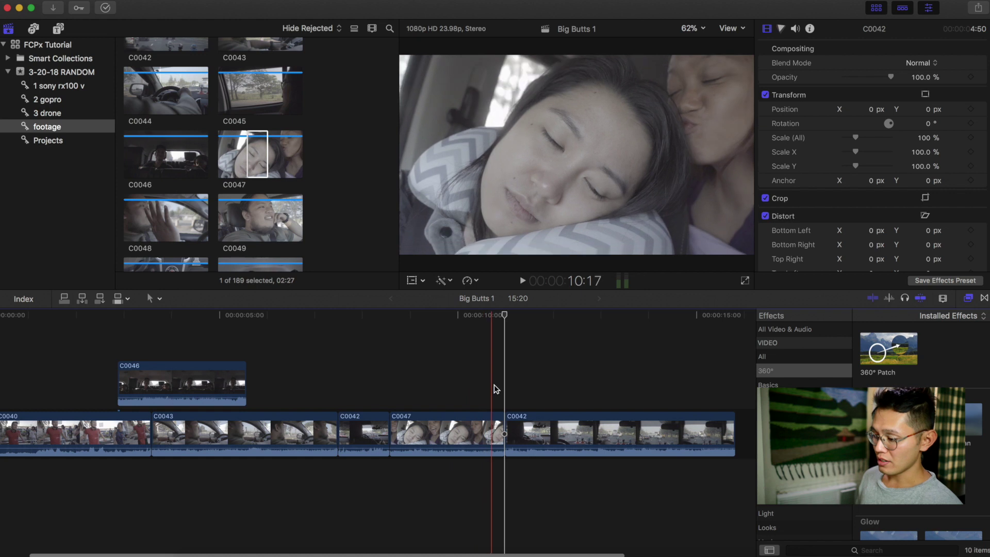
pyautogui.hscroll(8, 537, 390)
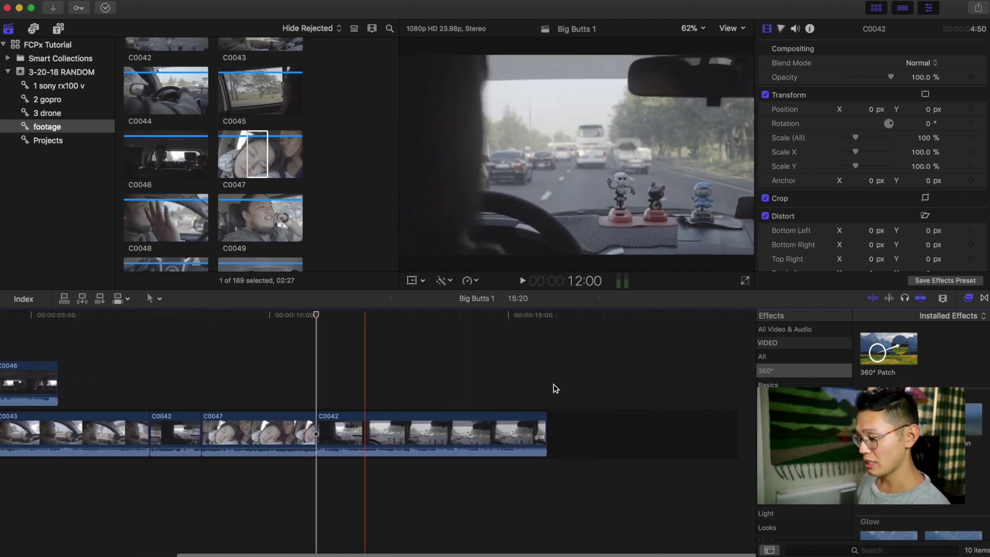
pyautogui.press('super+minus')
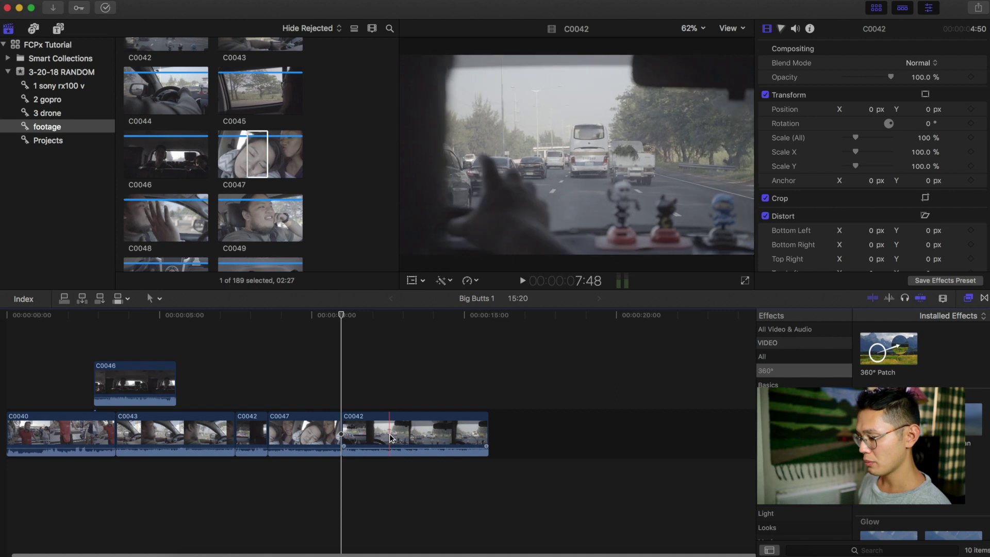
pyautogui.moveTo(380, 437); pyautogui.dragTo(619, 436)
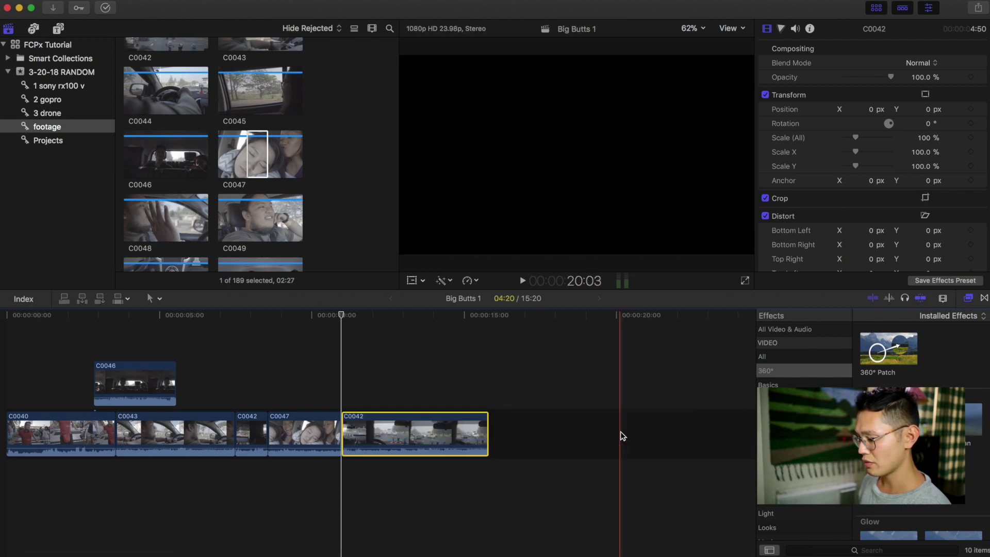
pyautogui.moveTo(460, 447); pyautogui.dragTo(670, 435)
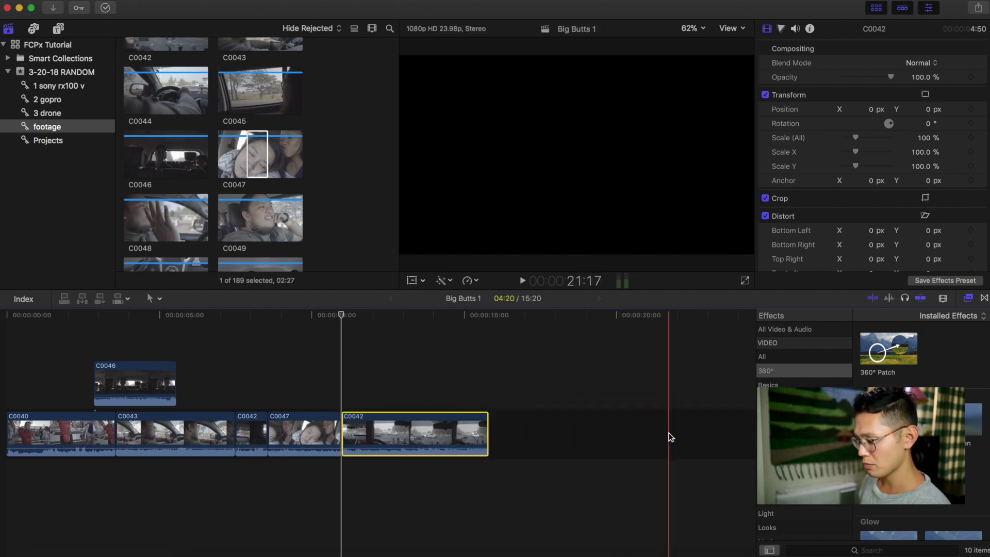
pyautogui.moveTo(429, 424); pyautogui.dragTo(625, 427)
pyautogui.moveTo(488, 433)
pyautogui.mouseDown()
pyautogui.moveTo(562, 434)
pyautogui.moveTo(503, 434)
pyautogui.mouseUp()
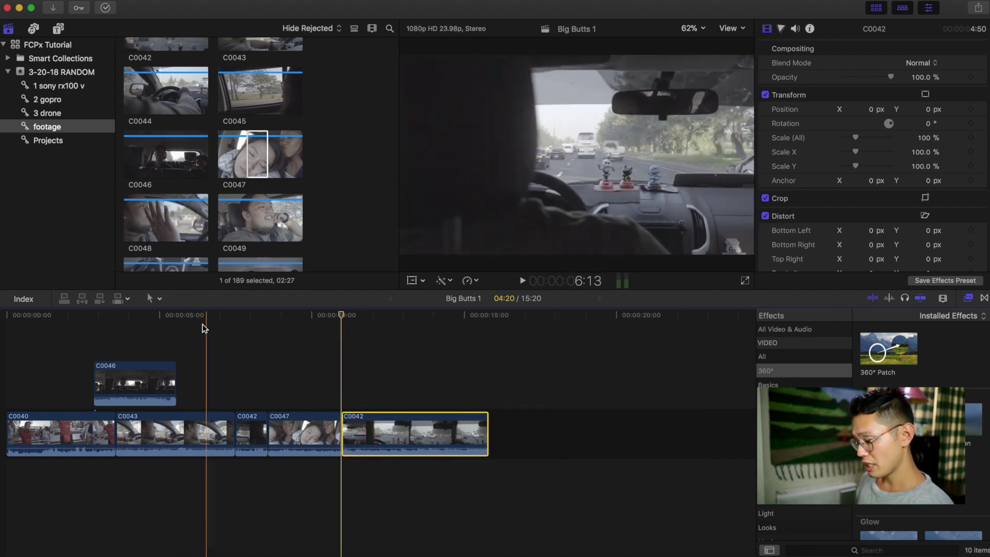
pyautogui.click(161, 299)
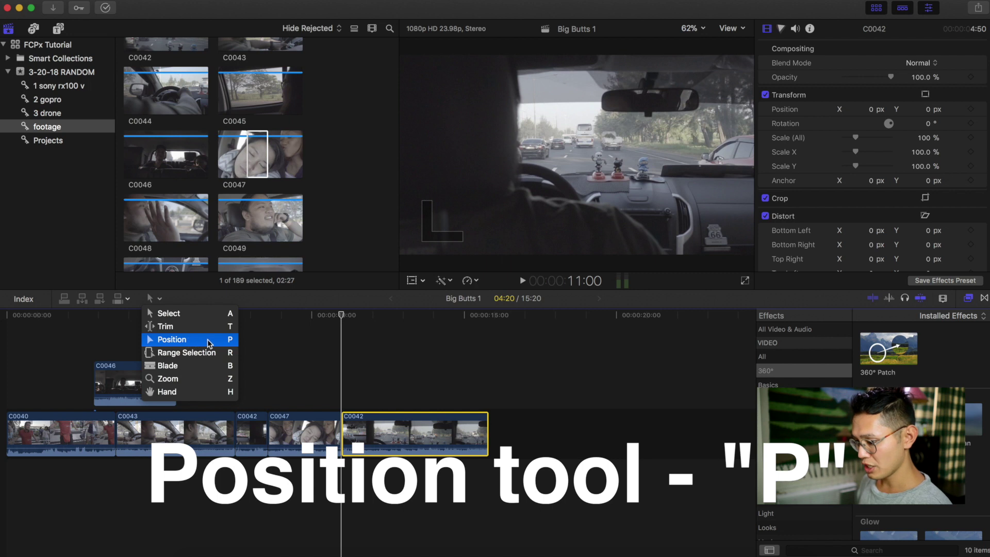
# With the Position tool, drag C0042 right to leave a gap after C0047, then hide the effects browser.
pyautogui.press('p')
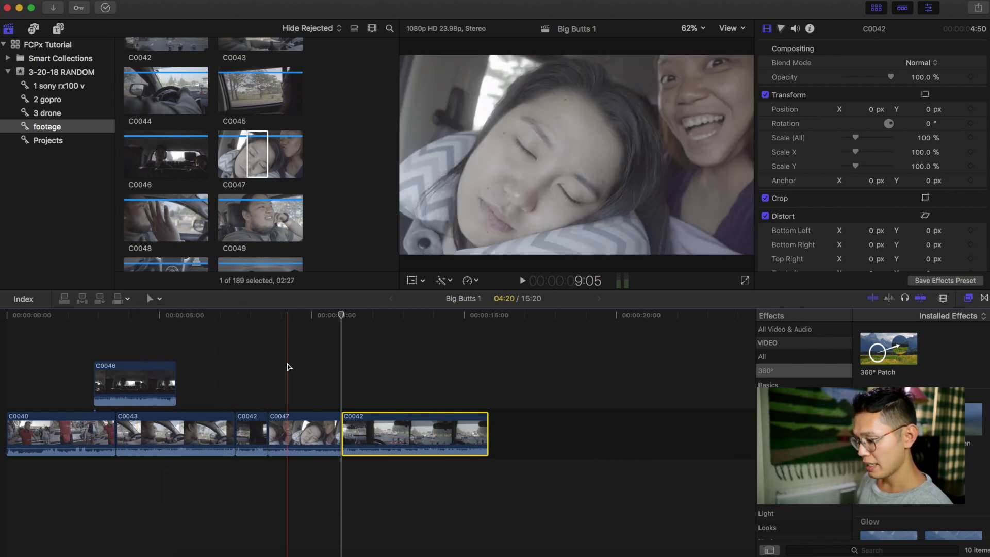
pyautogui.moveTo(392, 432); pyautogui.dragTo(610, 439)
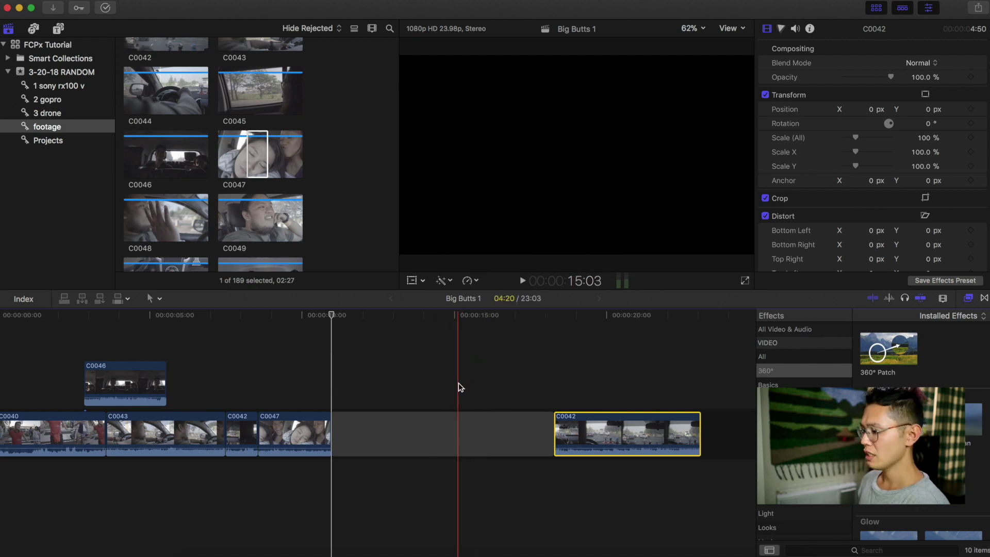
pyautogui.hscroll(1, 460, 367)
pyautogui.hscroll(-1, 460, 366)
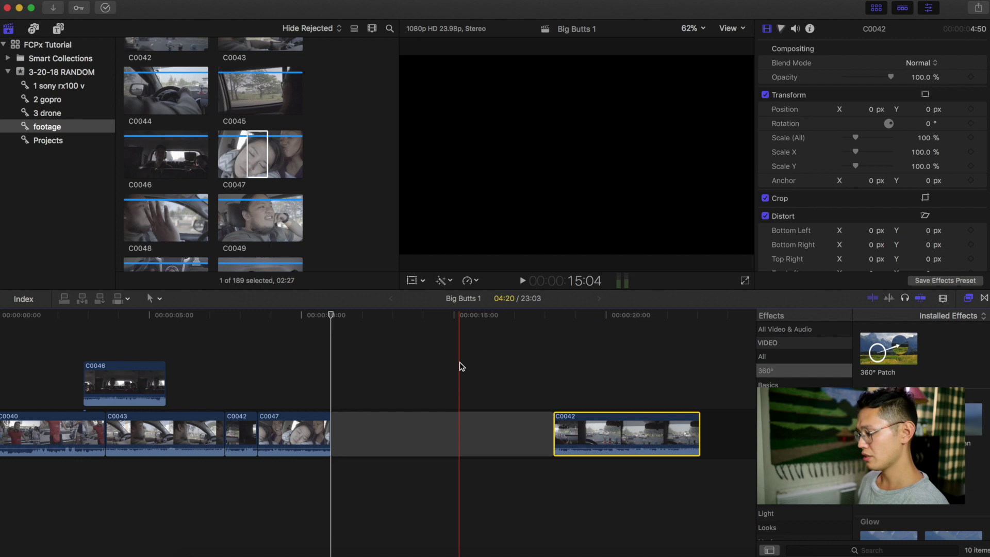
pyautogui.press('super+5')
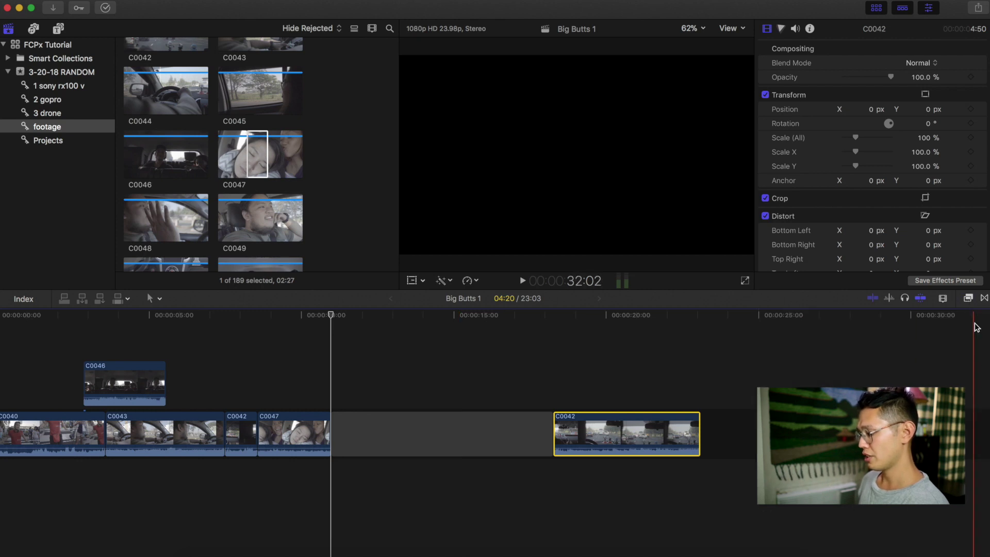
# Show the Color inspector for C0042 and add a Color Wheels correction.
pyautogui.click(969, 300)
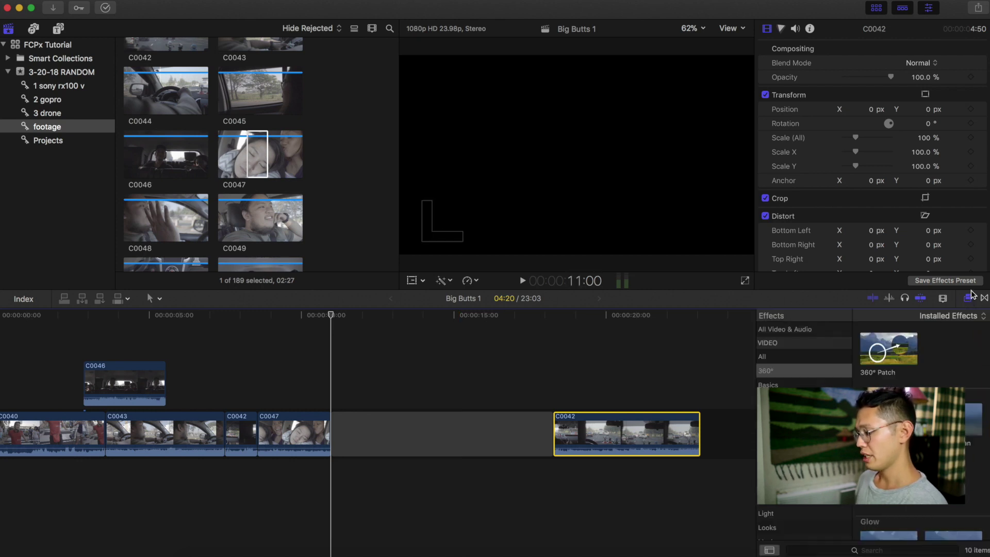
pyautogui.click(982, 299)
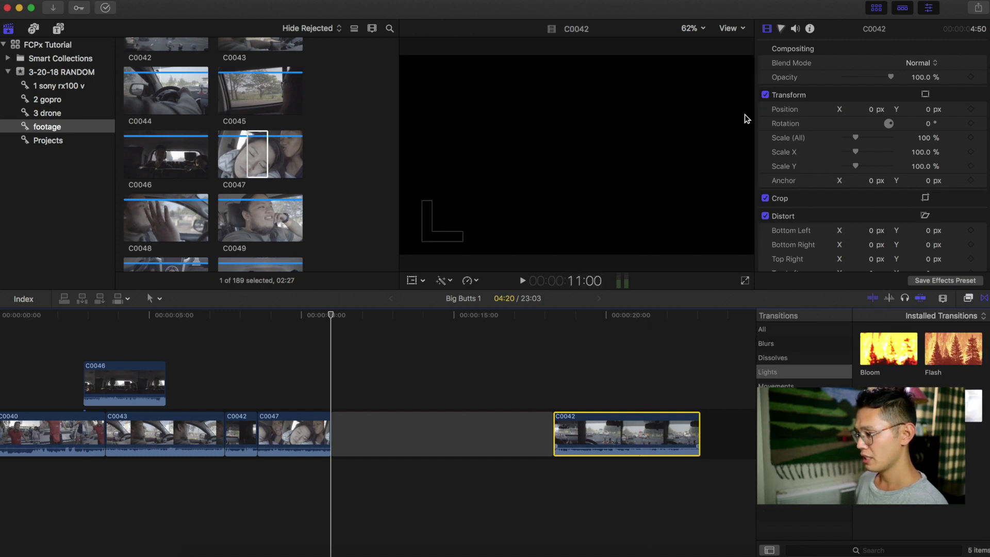
pyautogui.click(812, 78)
pyautogui.scroll(5, 834, 124)
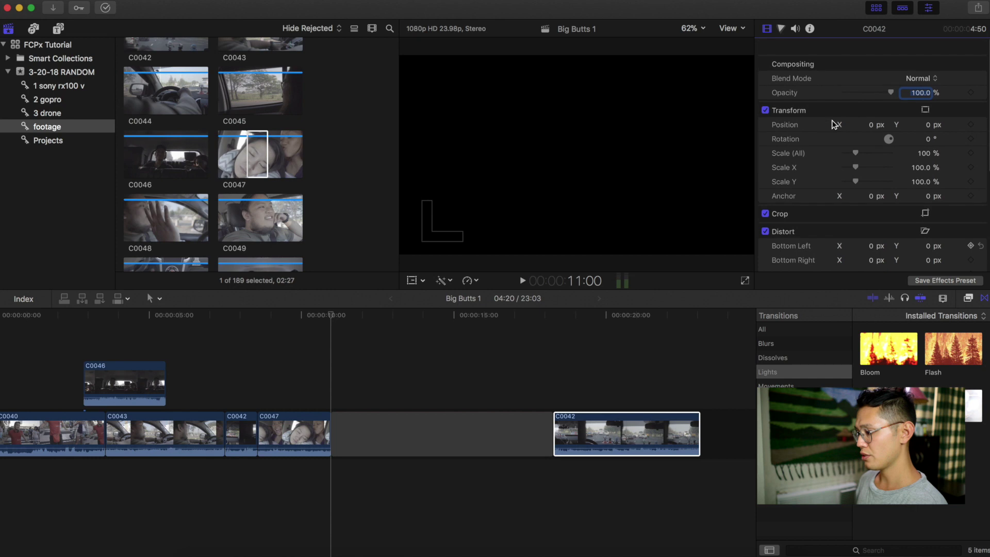
pyautogui.click(782, 28)
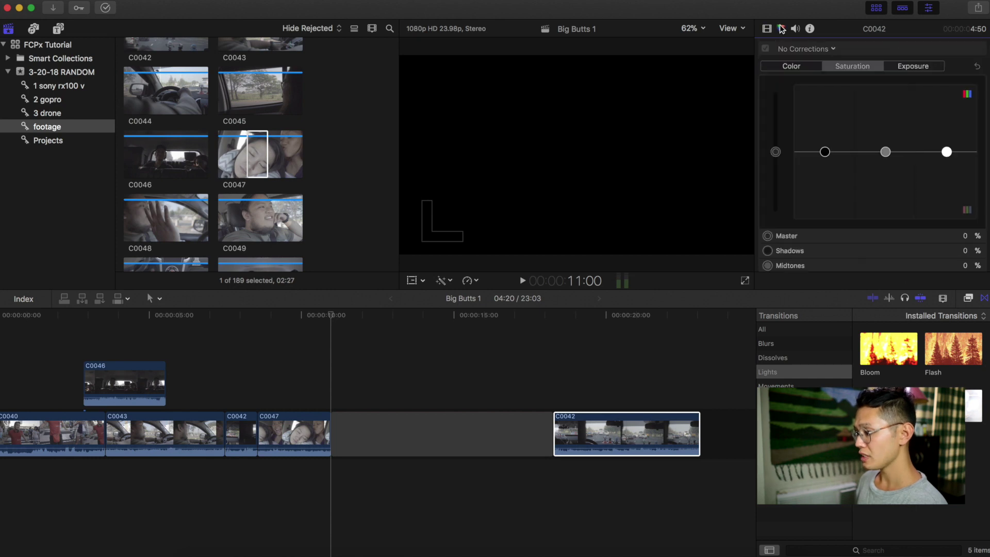
pyautogui.click(815, 49)
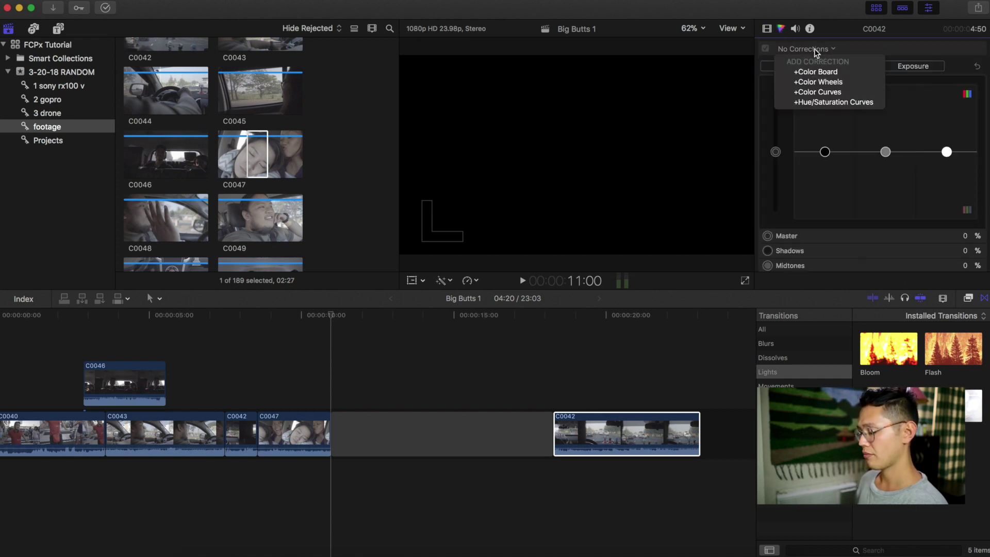
pyautogui.click(831, 82)
# Look through the Master, Shadows, Midtones and Highlights colour wheels.
pyautogui.scroll(-3, 869, 141)
pyautogui.scroll(3, 870, 142)
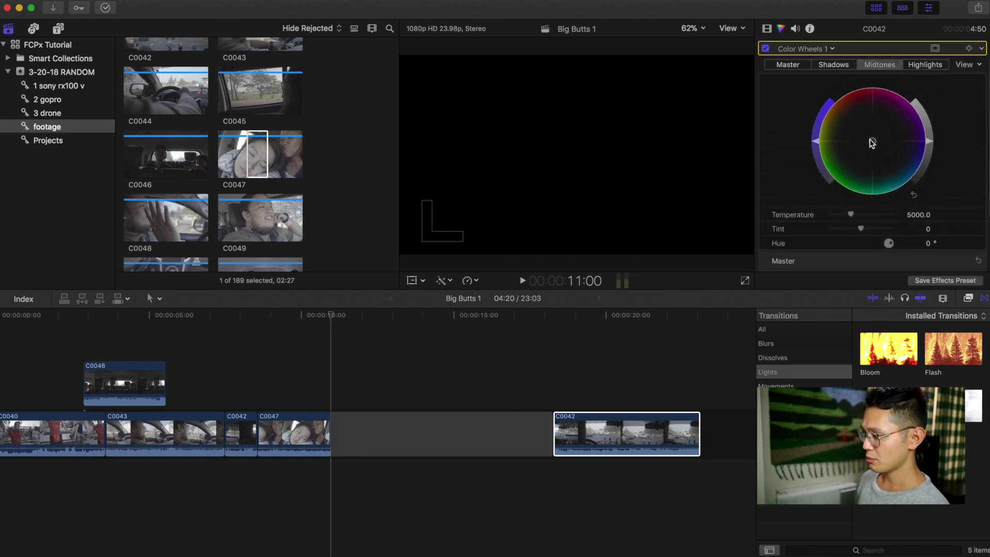
pyautogui.click(797, 67)
pyautogui.click(830, 68)
pyautogui.click(882, 67)
pyautogui.click(915, 68)
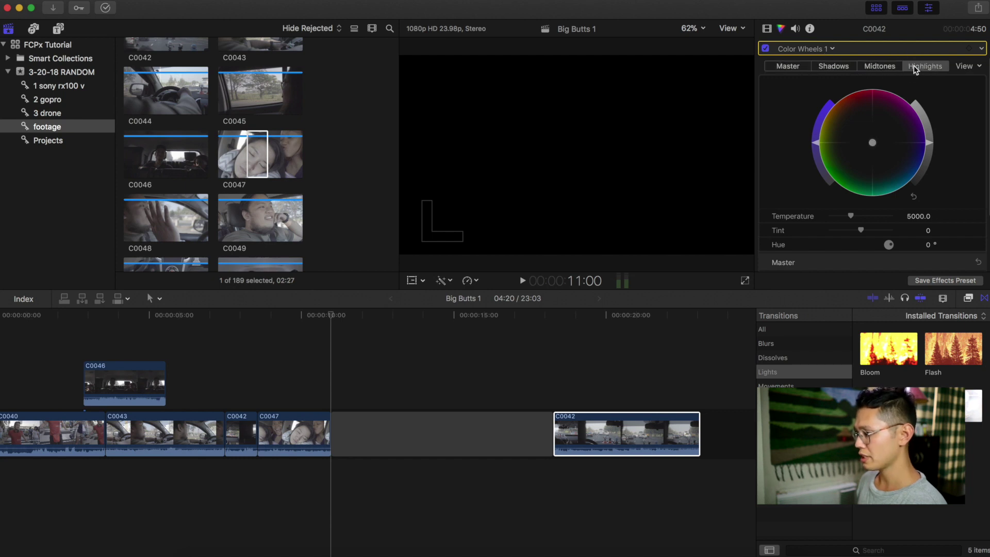
# Add a Color Curves correction and view its Red, Green, Blue and Luma curves.
pyautogui.click(802, 49)
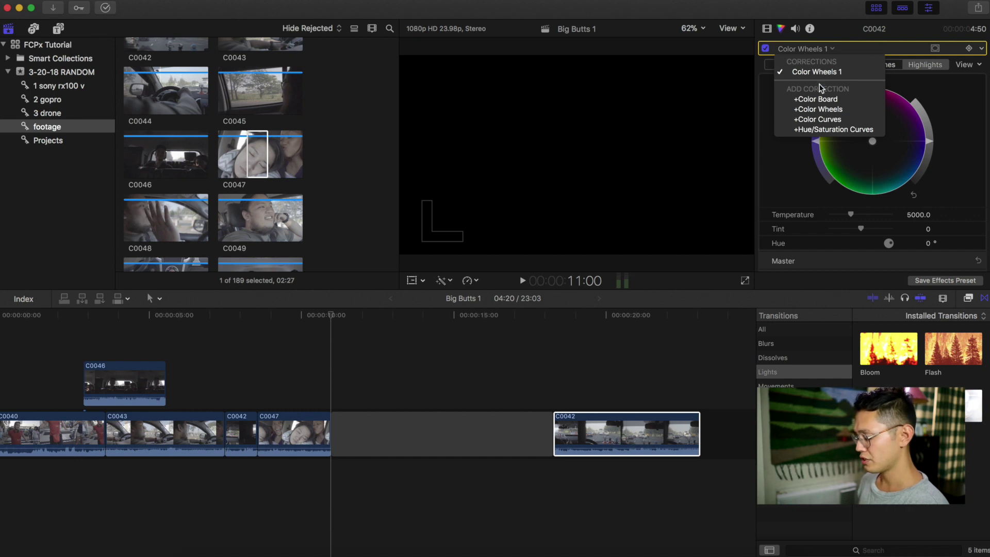
pyautogui.click(834, 121)
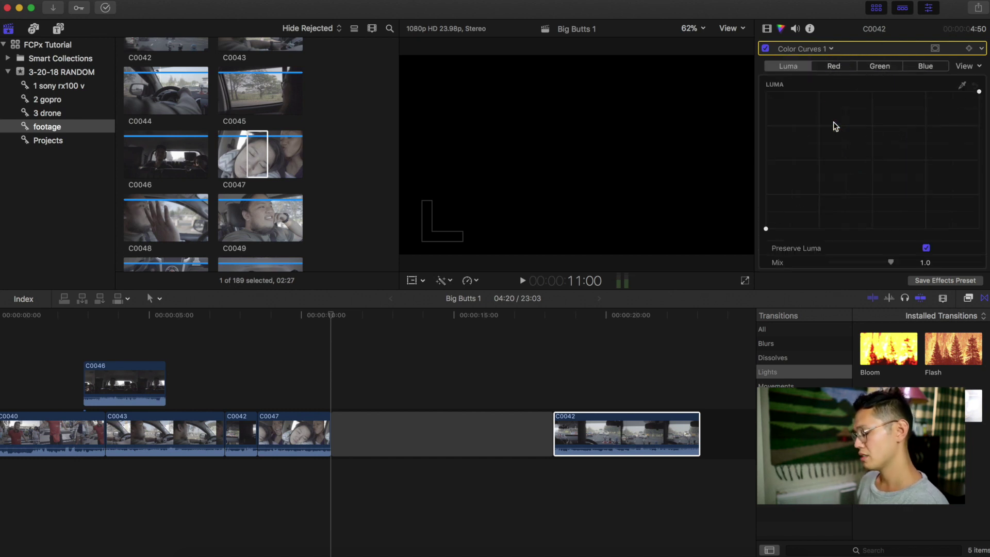
pyautogui.click(834, 66)
pyautogui.click(878, 66)
pyautogui.click(925, 66)
pyautogui.click(880, 66)
pyautogui.click(835, 66)
pyautogui.click(796, 66)
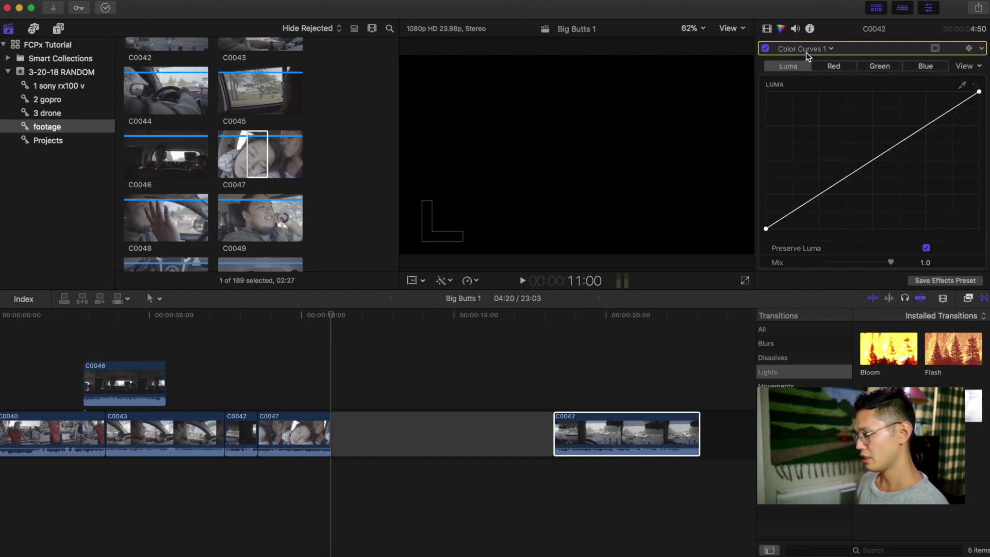
# Add a Hue/Saturation Curves correction and switch the browser back to effects.
pyautogui.click(805, 49)
pyautogui.click(825, 138)
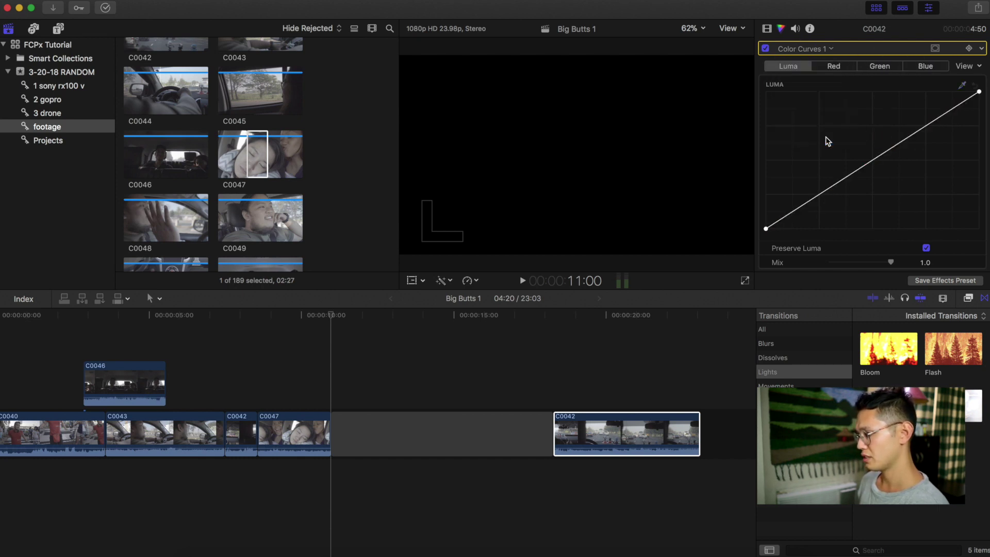
pyautogui.click(968, 298)
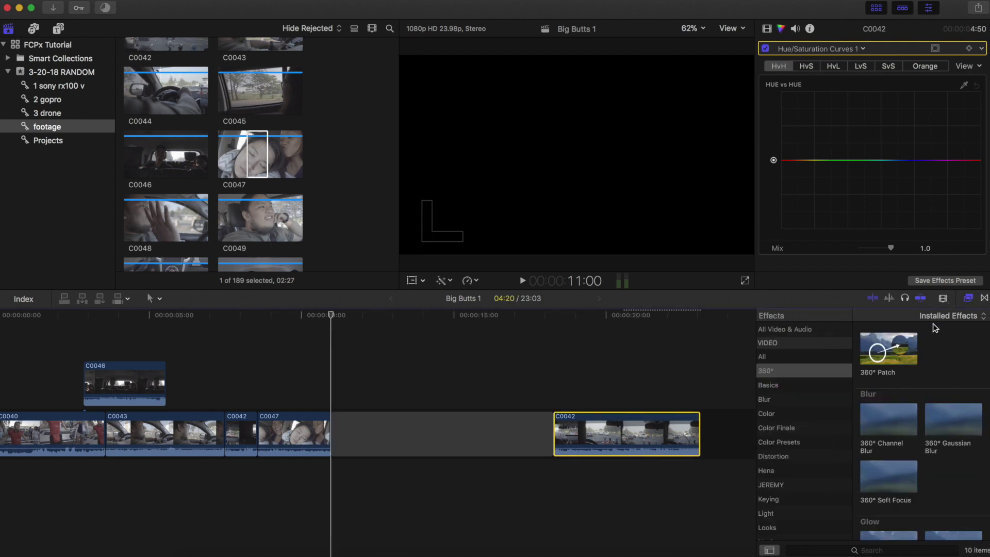
# Search effects for 'lut' across All Video & Audio, then browse Sound Effects and the titles library.
pyautogui.click(862, 549)
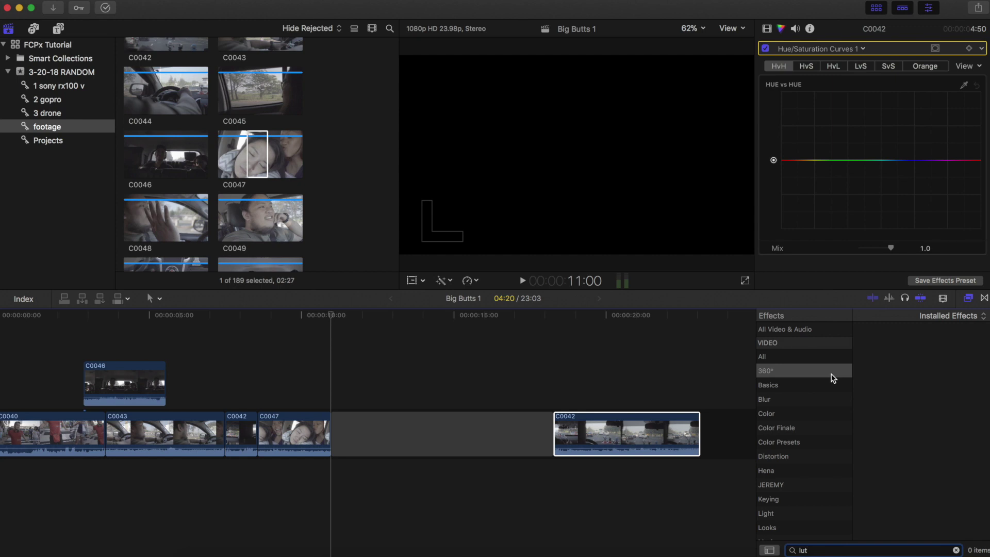
pyautogui.click(820, 330)
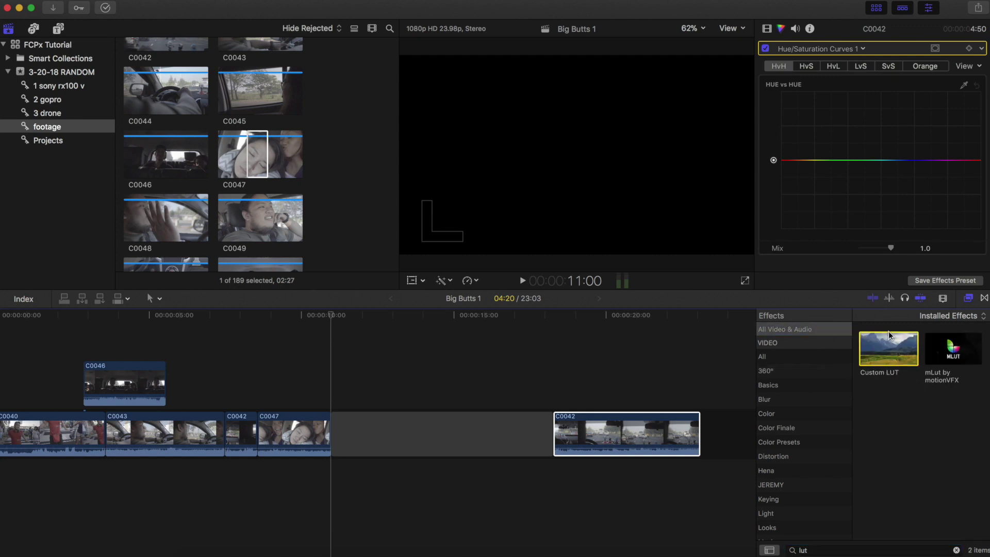
pyautogui.click(33, 28)
pyautogui.click(46, 114)
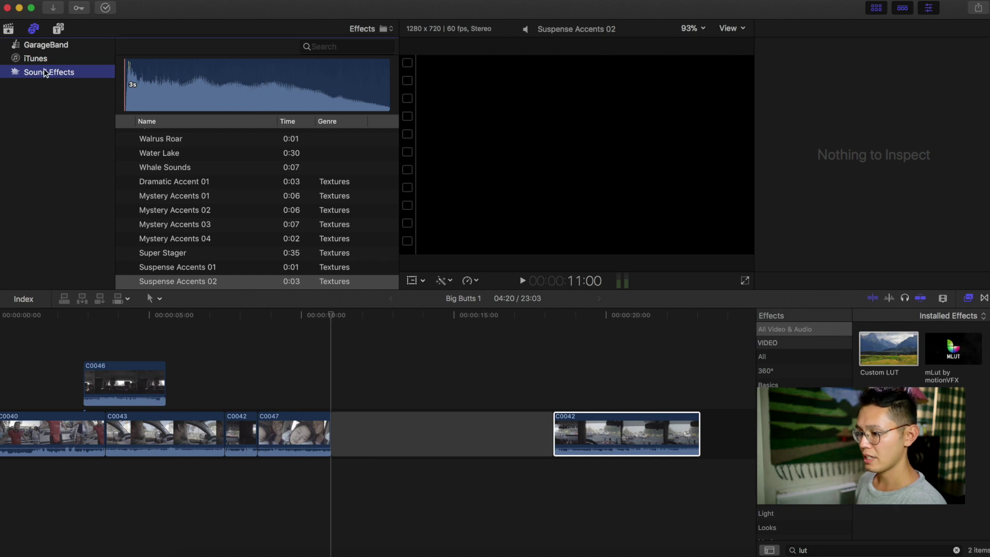
pyautogui.scroll(15, 170, 205)
pyautogui.press('super+f')
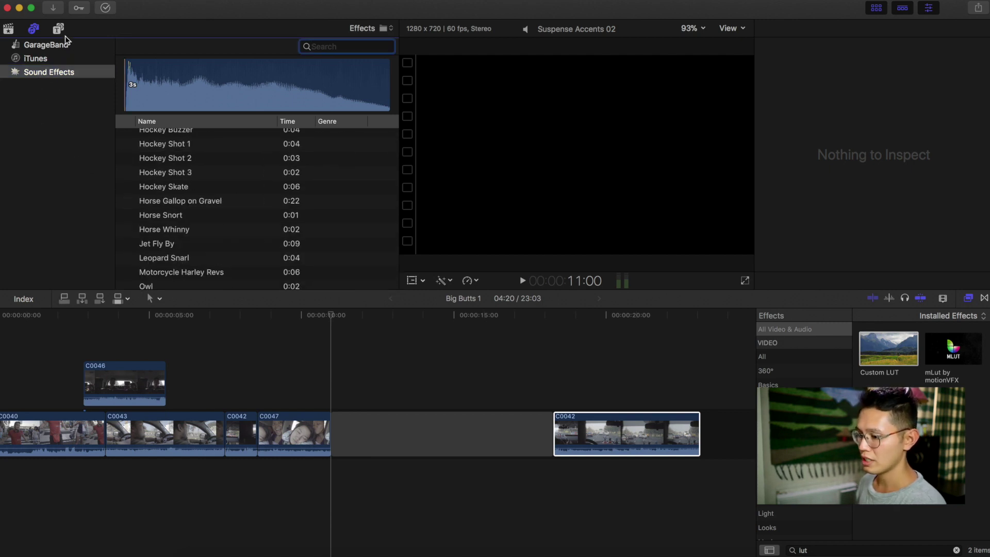
pyautogui.click(59, 30)
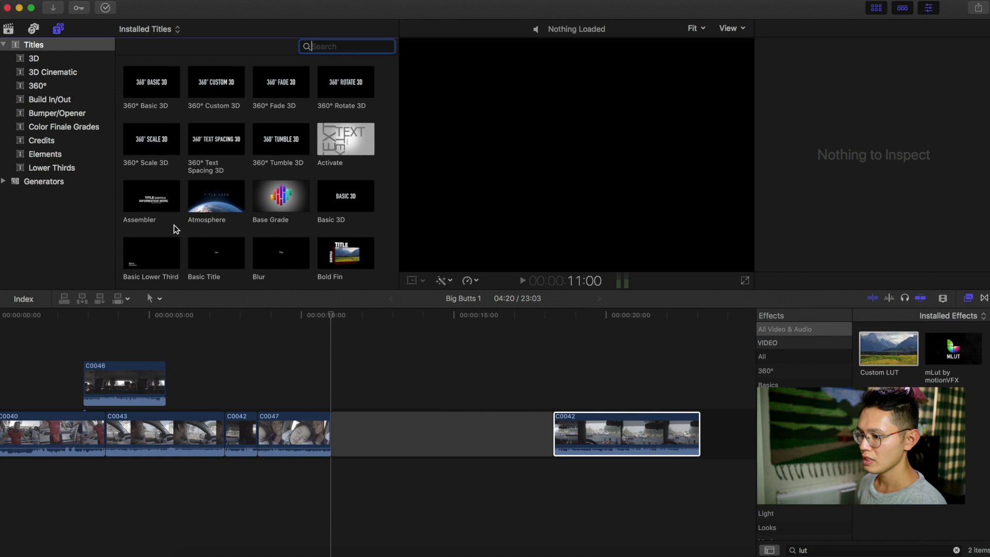